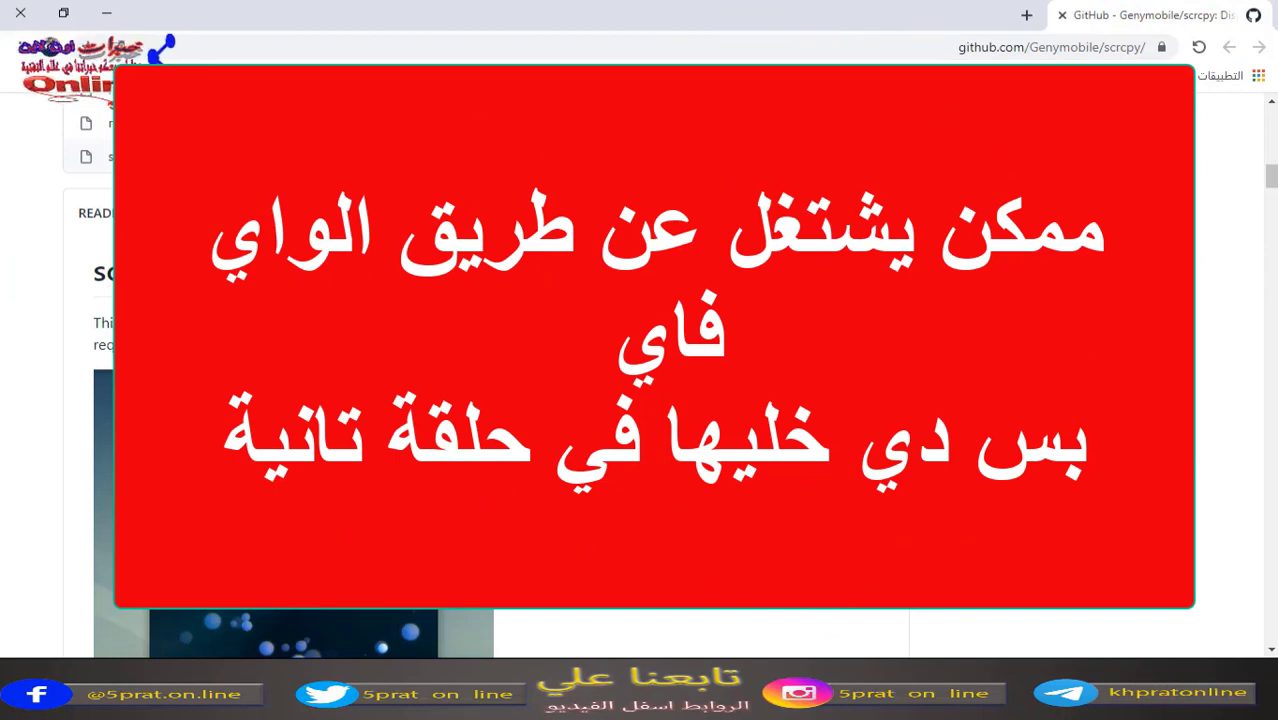
# Read through the scrcpy README's feature list, device requirements and Linux installation notes.
pyautogui.scroll(-6, 560, 385)
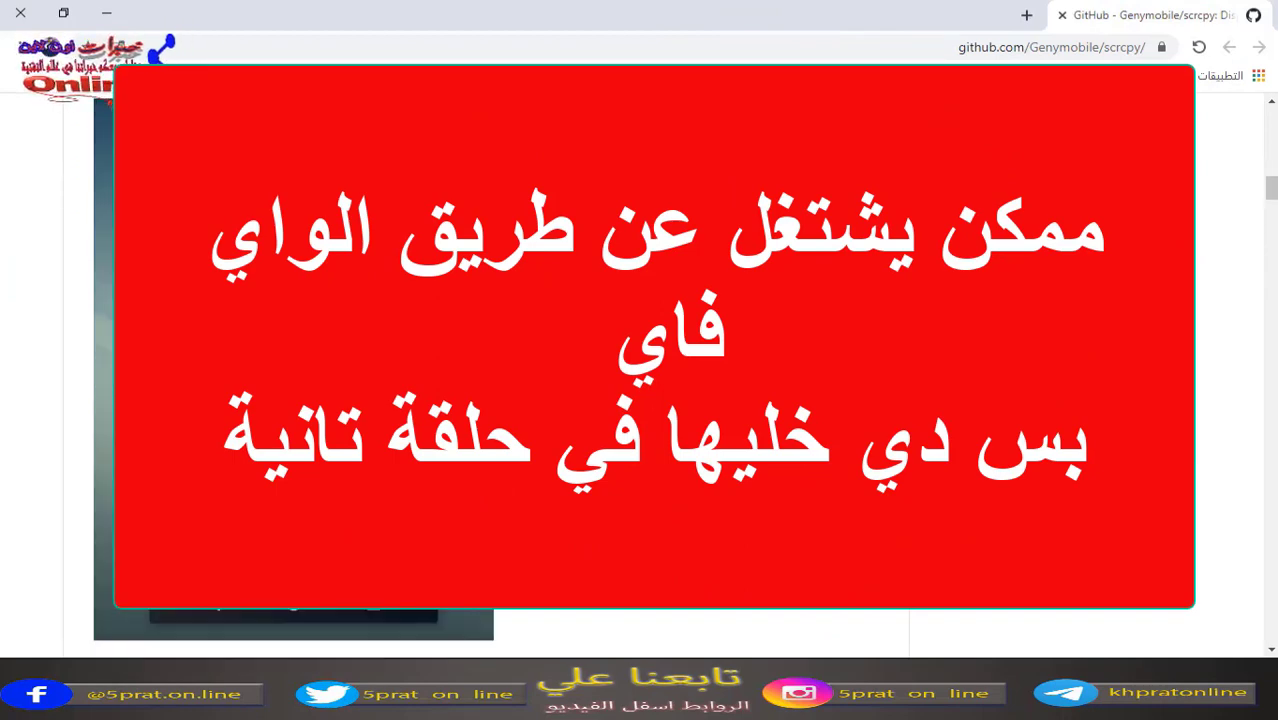
pyautogui.scroll(-1, 556, 382)
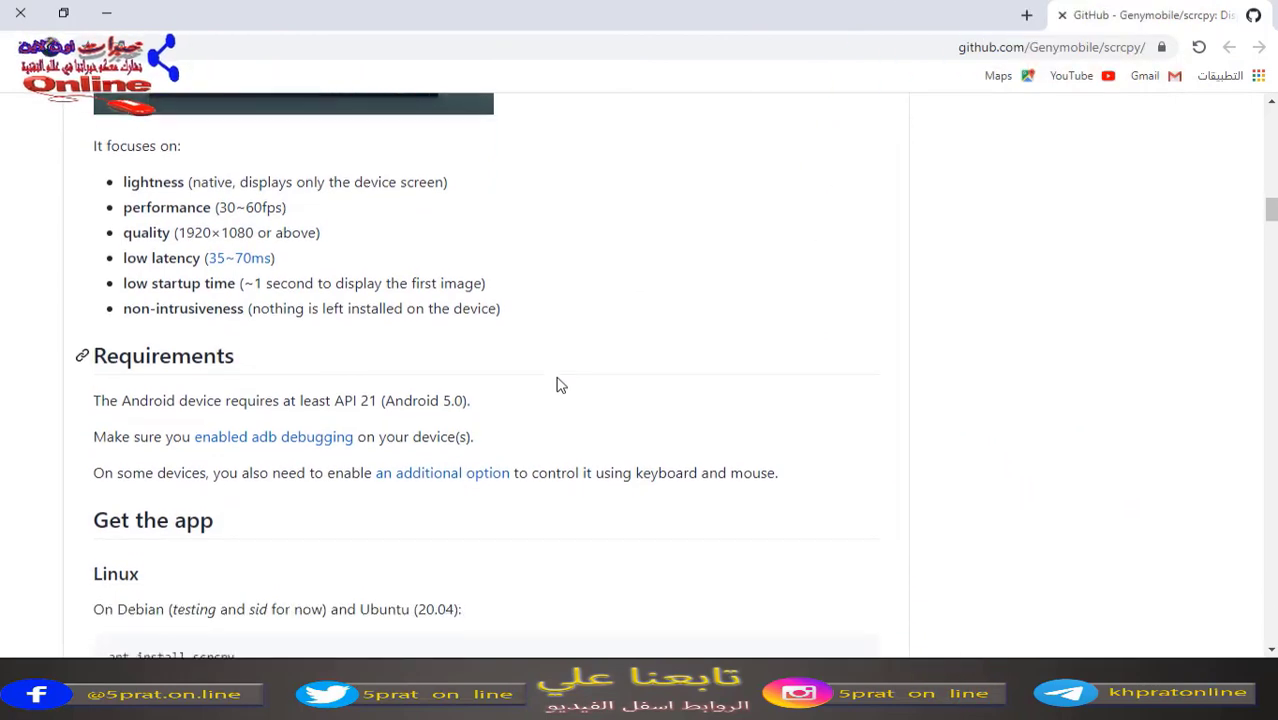
pyautogui.scroll(1, 208, 298)
pyautogui.scroll(1, 208, 298)
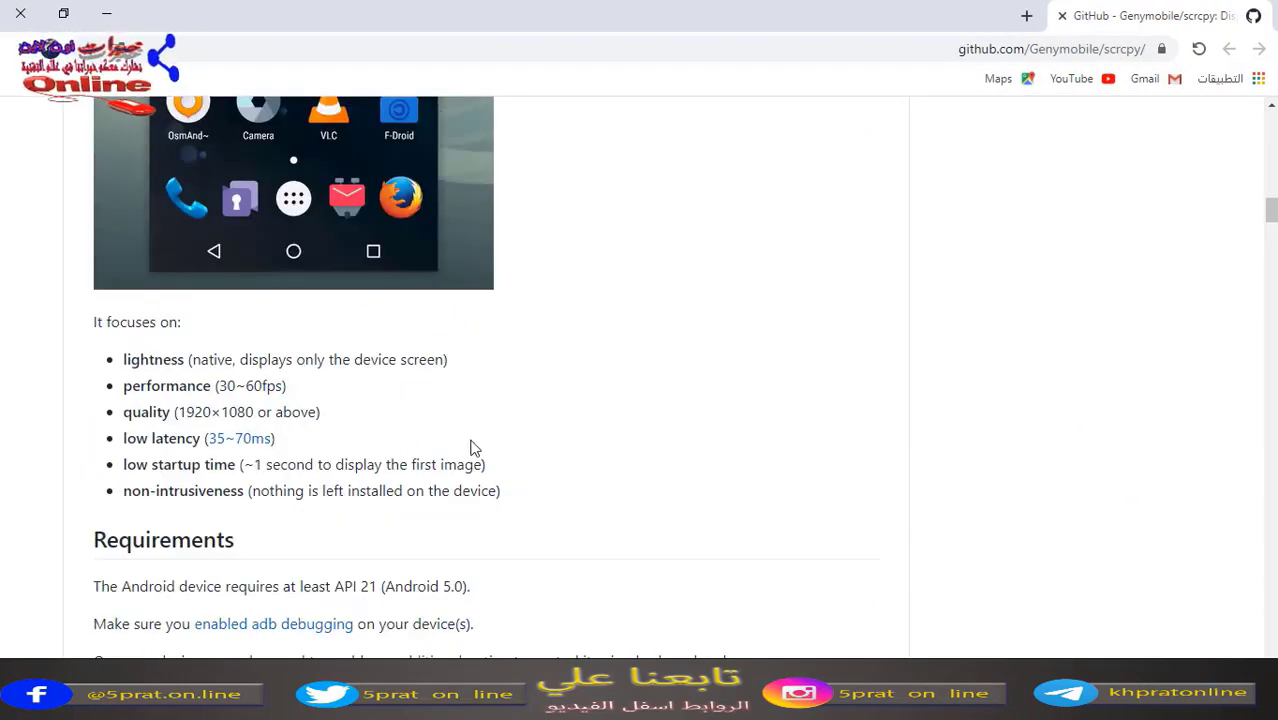
pyautogui.scroll(-1, 232, 484)
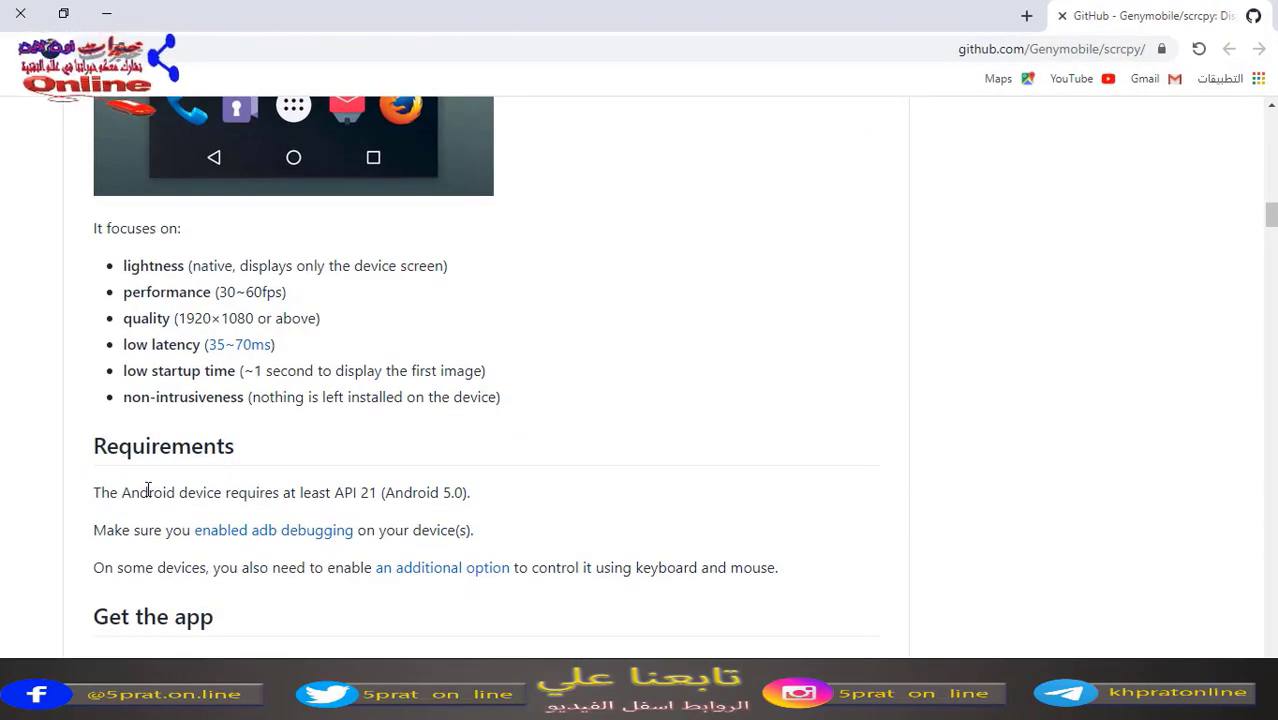
pyautogui.scroll(-2, 150, 488)
pyautogui.scroll(-1, 215, 436)
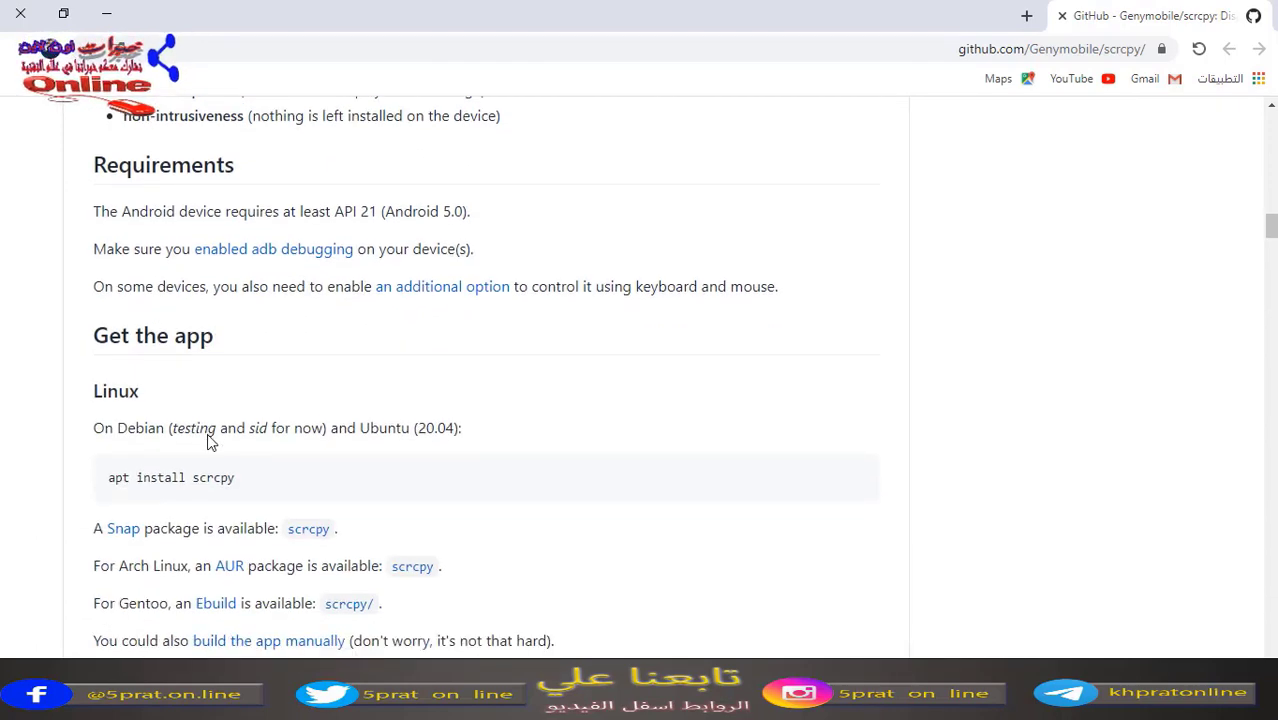
pyautogui.scroll(-2, 190, 340)
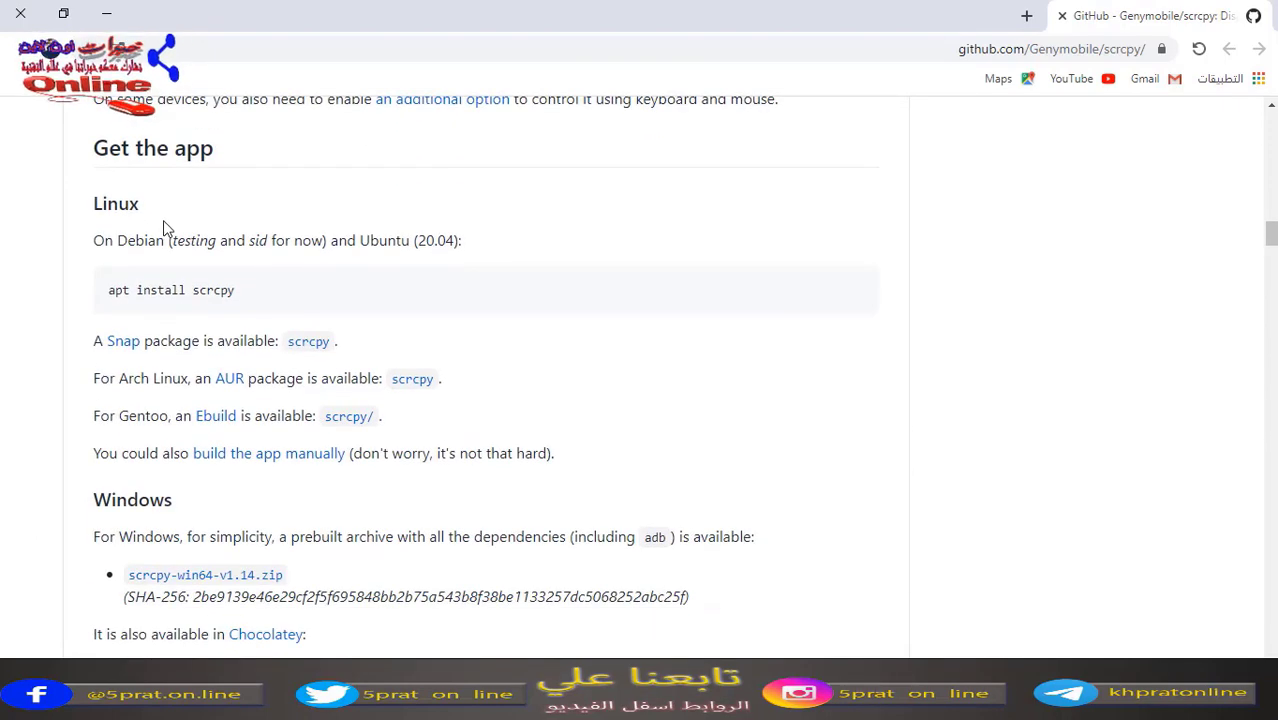
# Download the prebuilt archive scrcpy-win64-v1.14.zip from the README's Windows section.
pyautogui.scroll(-4, 214, 476)
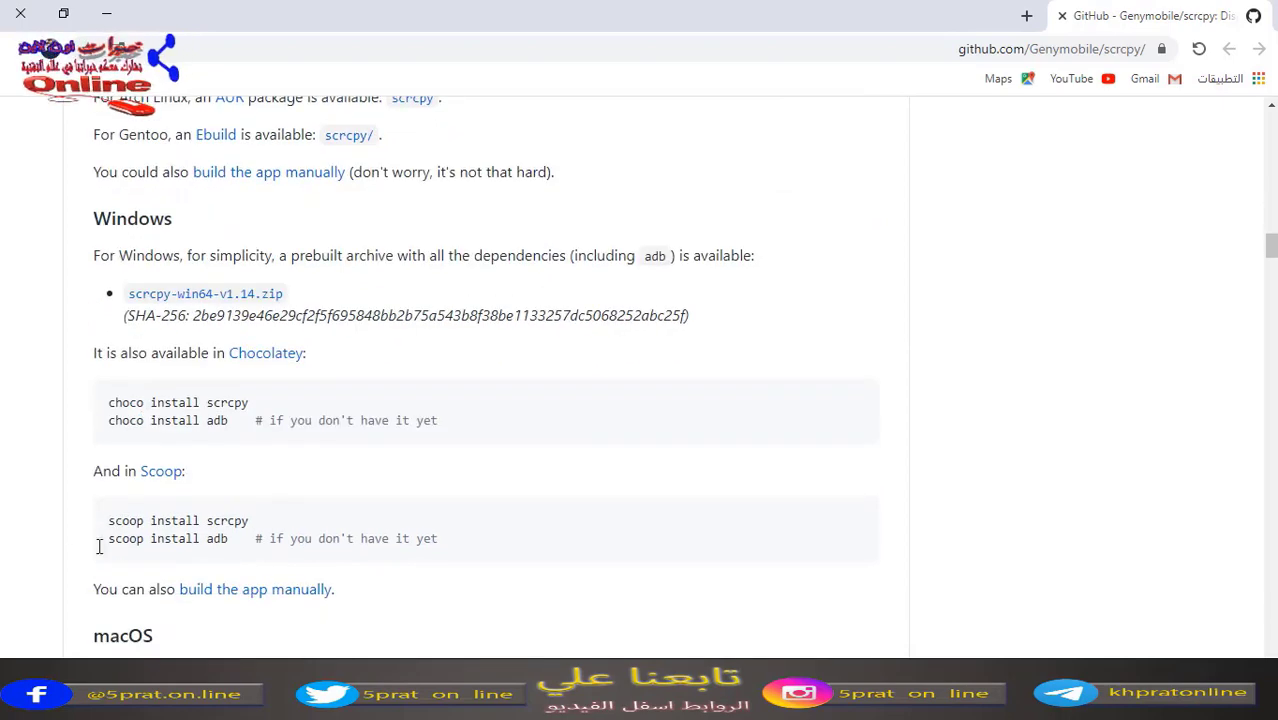
pyautogui.scroll(-1, 140, 500)
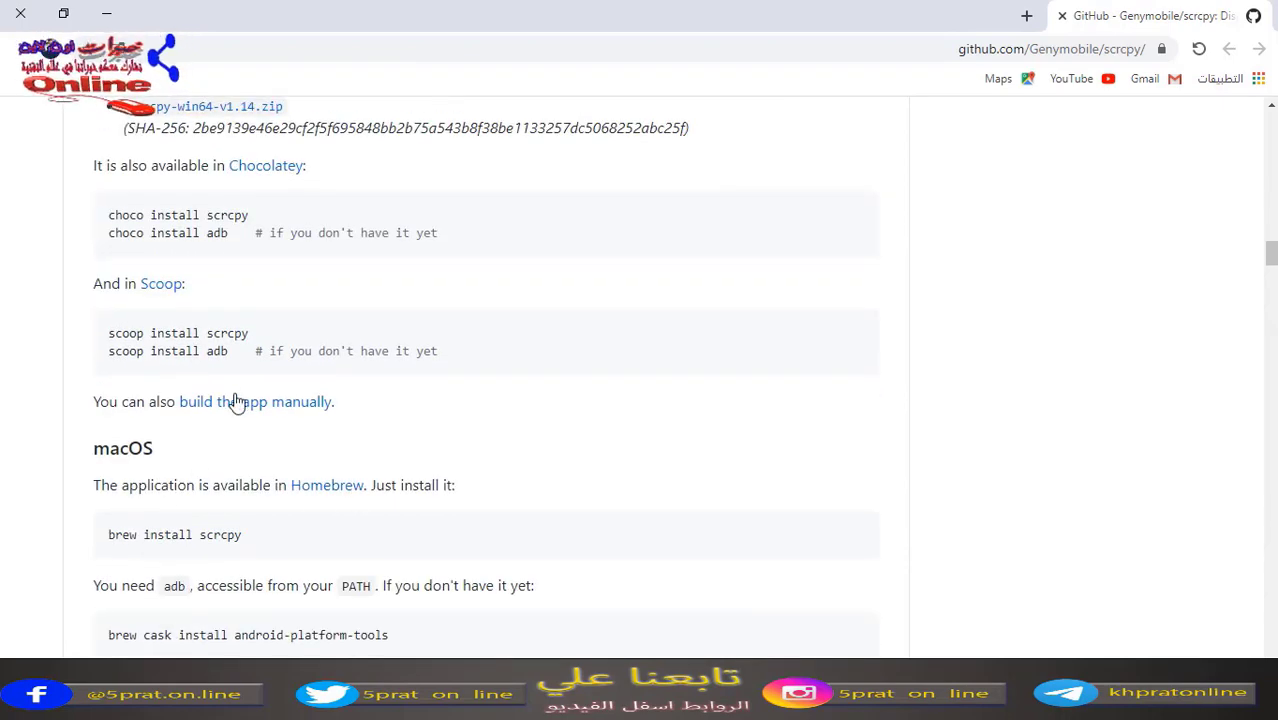
pyautogui.scroll(3, 260, 415)
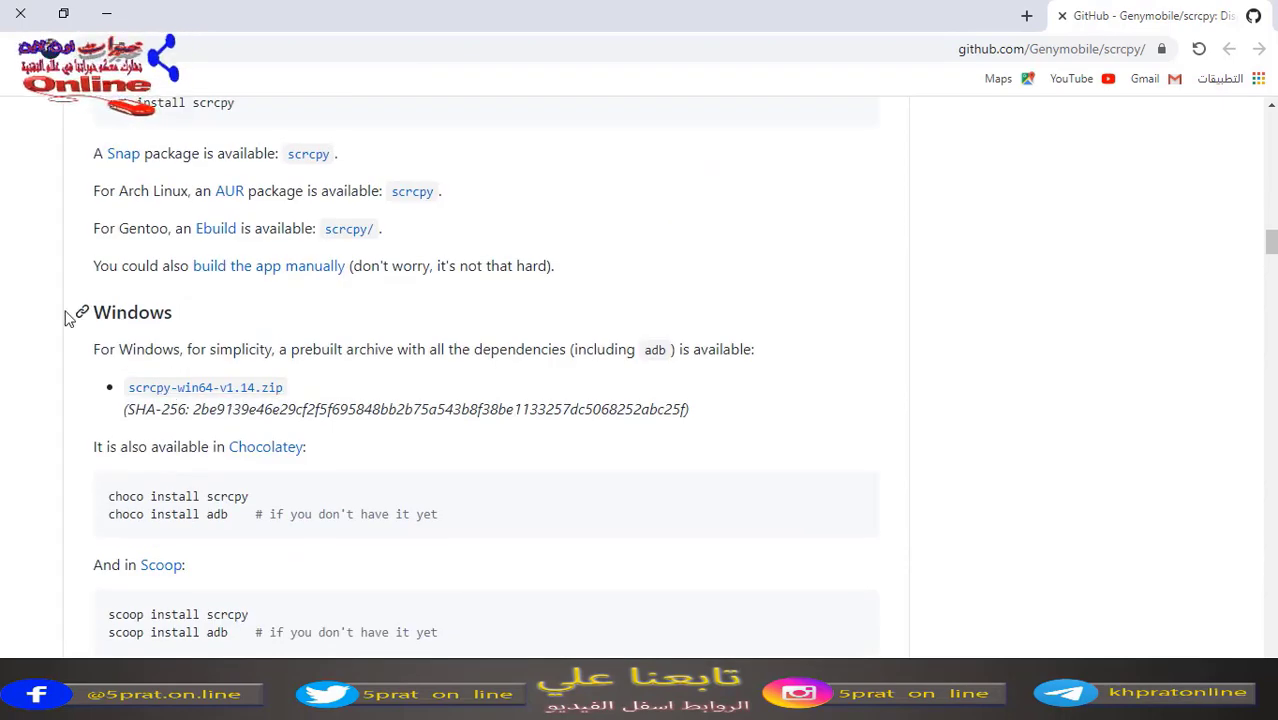
pyautogui.click(209, 396)
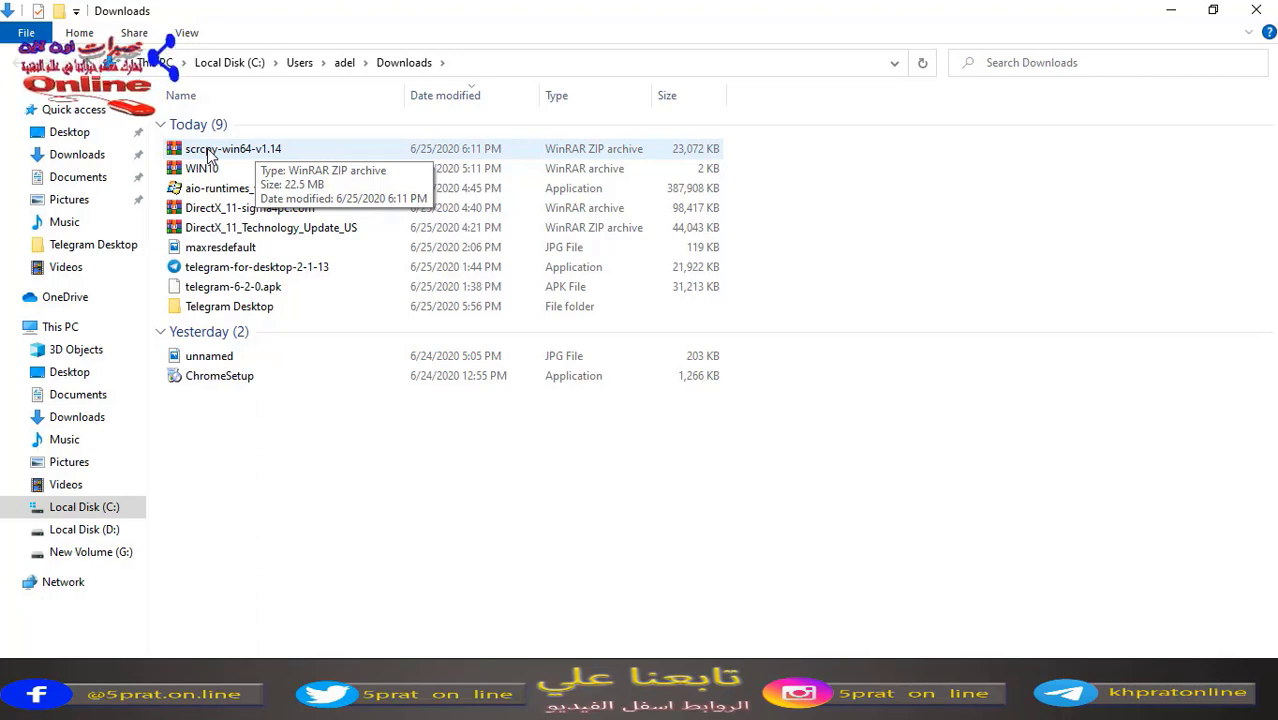
# Extract the scrcpy-win64-v1.14 archive into its own folder in Downloads, check the extracted files and return to Downloads.
pyautogui.rightClick(208, 152)
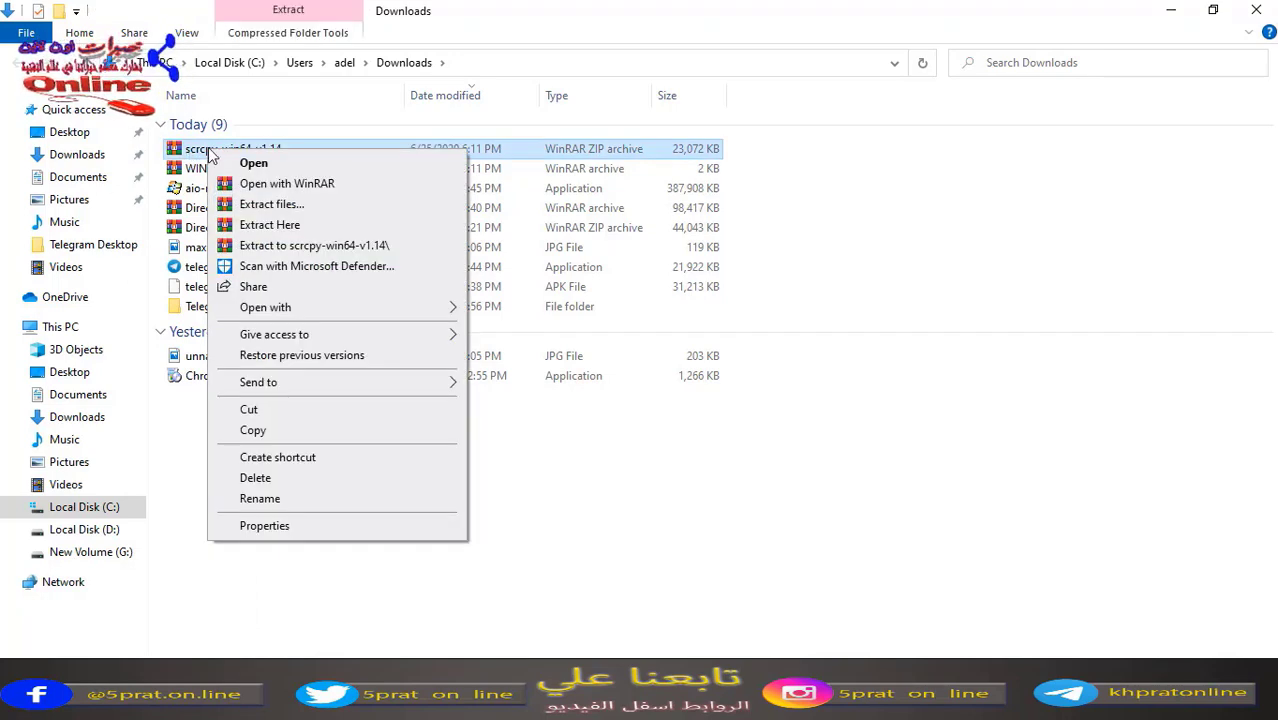
pyautogui.click(280, 247)
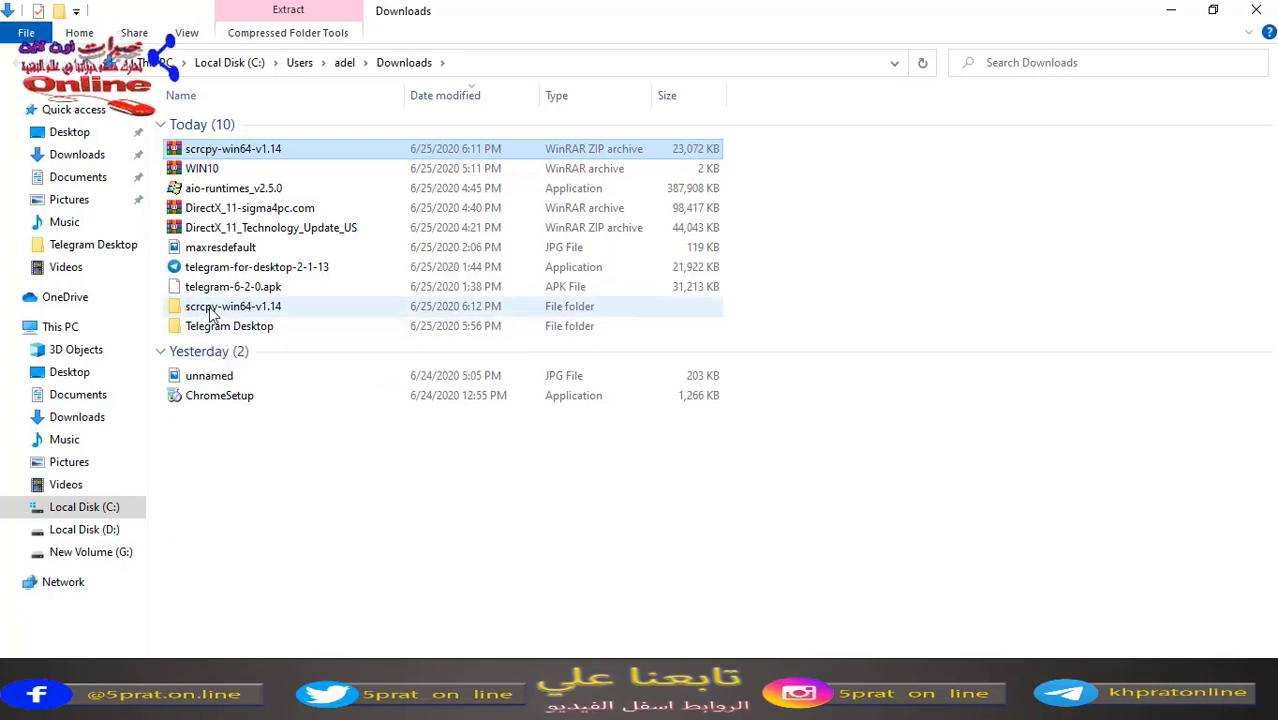
pyautogui.doubleClick(212, 308)
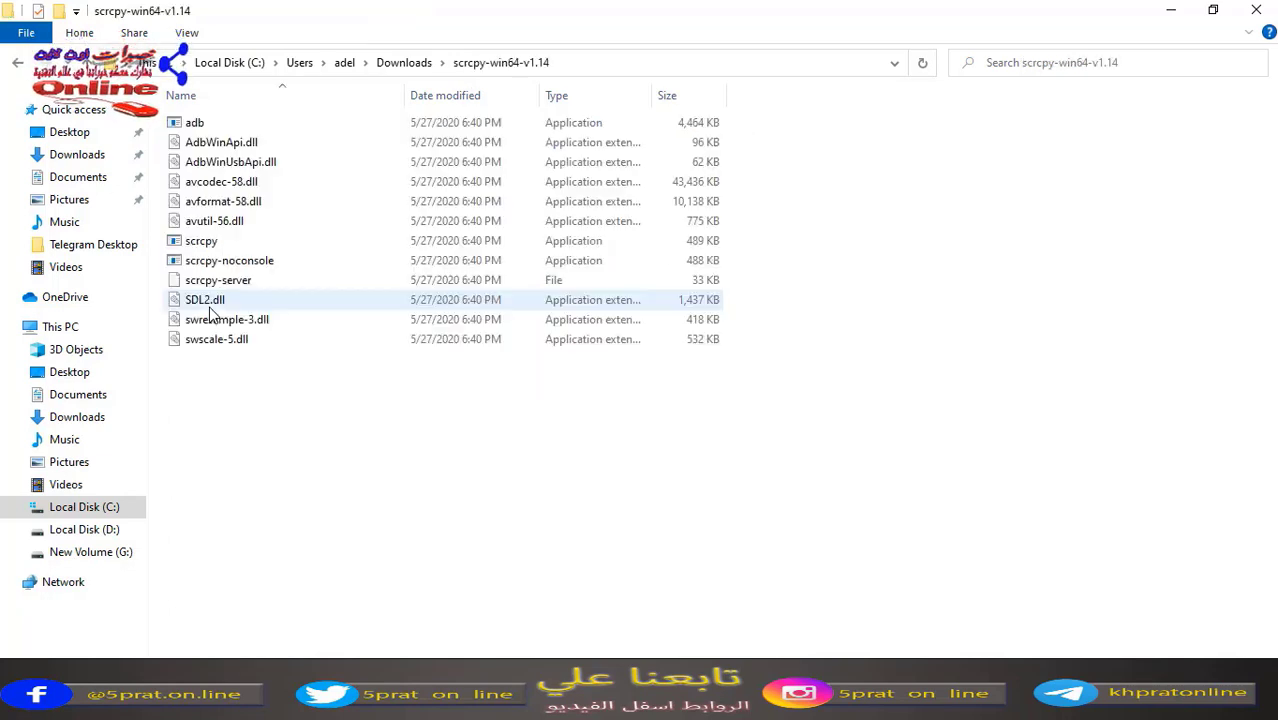
pyautogui.click(16, 65)
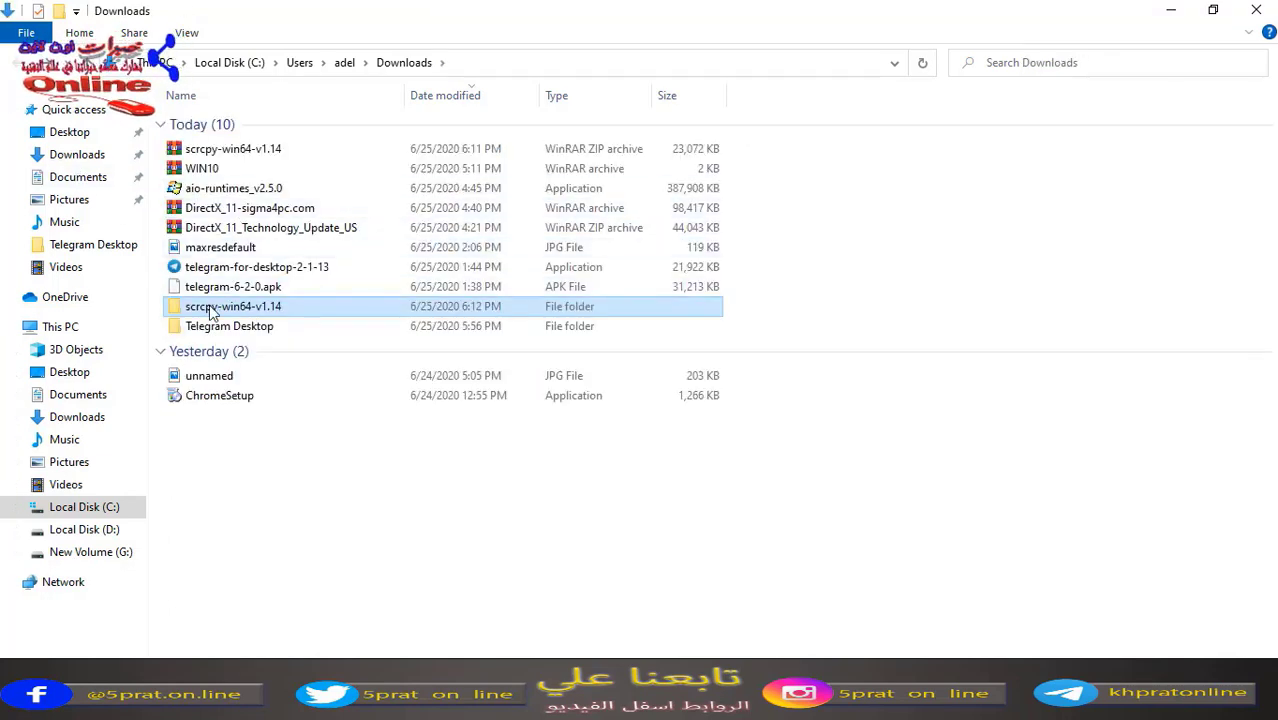
# Rename the extracted scrcpy-win64-v1.14 folder to scrcpy.
pyautogui.rightClick(211, 315)
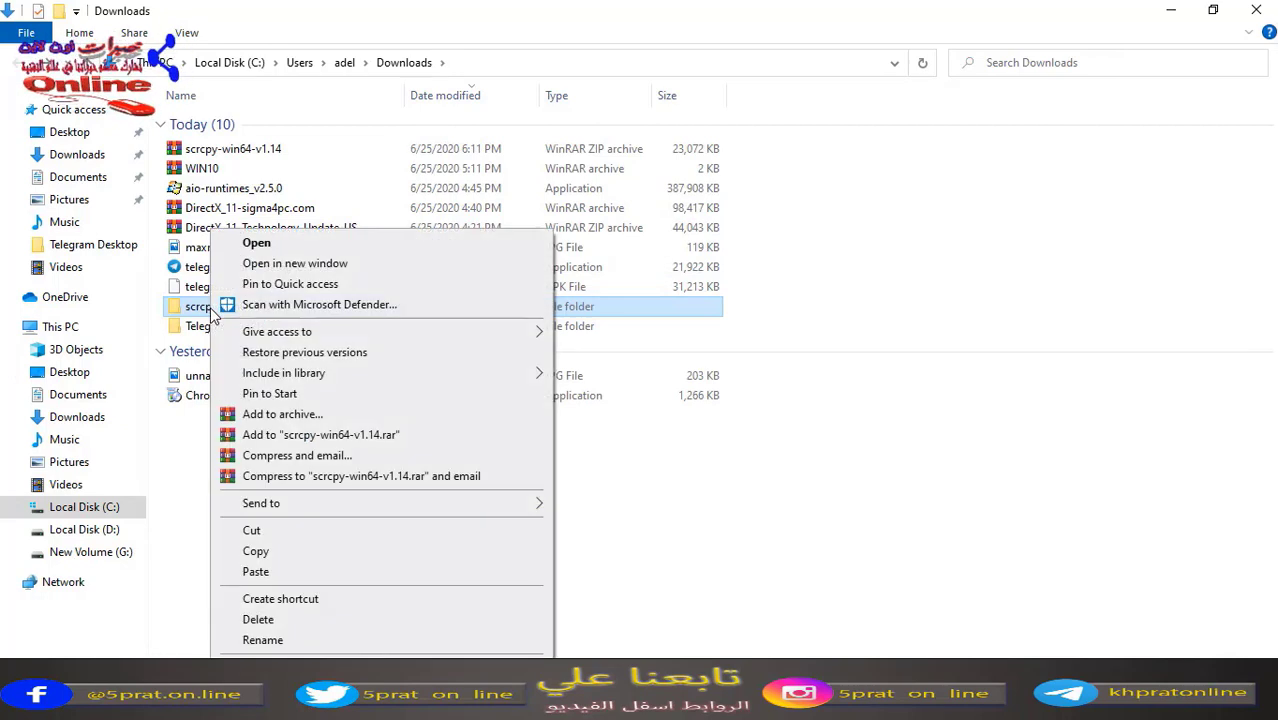
pyautogui.click(262, 640)
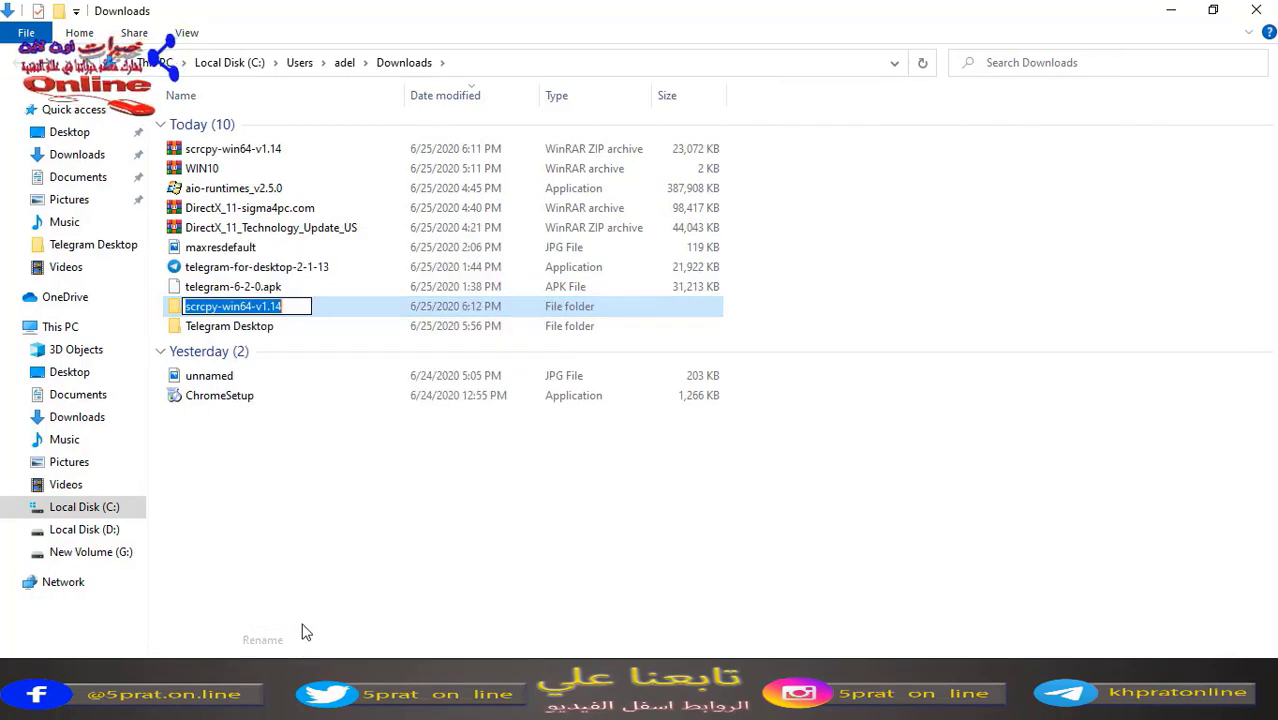
pyautogui.click(296, 309)
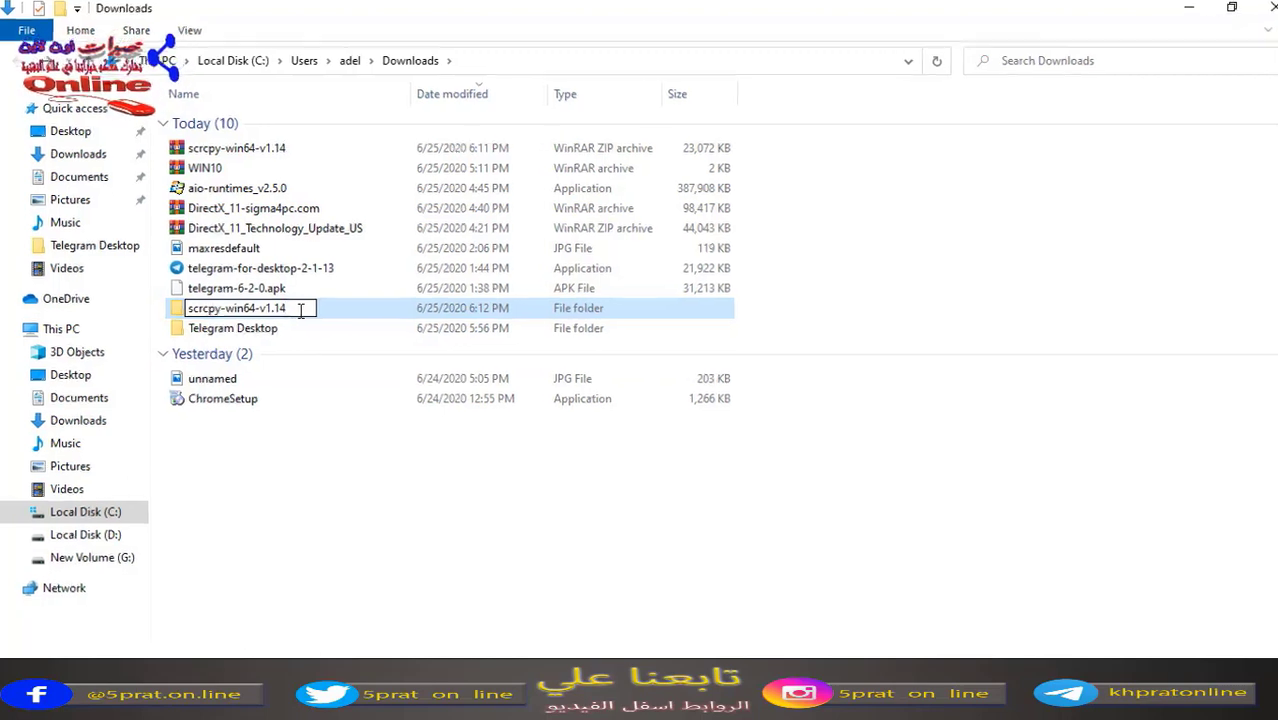
pyautogui.press('BackSpace')
pyautogui.press('BackSpace')
pyautogui.press('BackSpace')
pyautogui.press('BackSpace')
pyautogui.press('BackSpace')
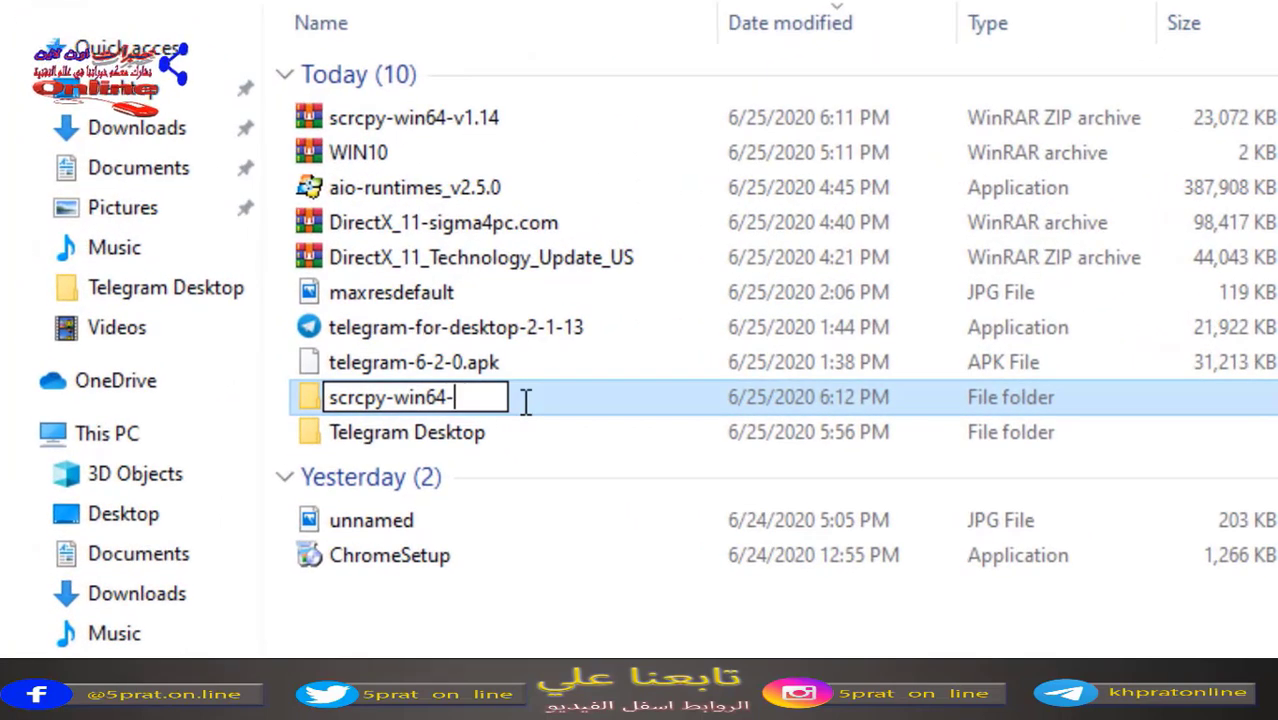
pyautogui.press('BackSpace')
pyautogui.press('BackSpace')
pyautogui.press('BackSpace')
pyautogui.press('BackSpace')
pyautogui.press('BackSpace')
pyautogui.press('BackSpace')
pyautogui.press('BackSpace')
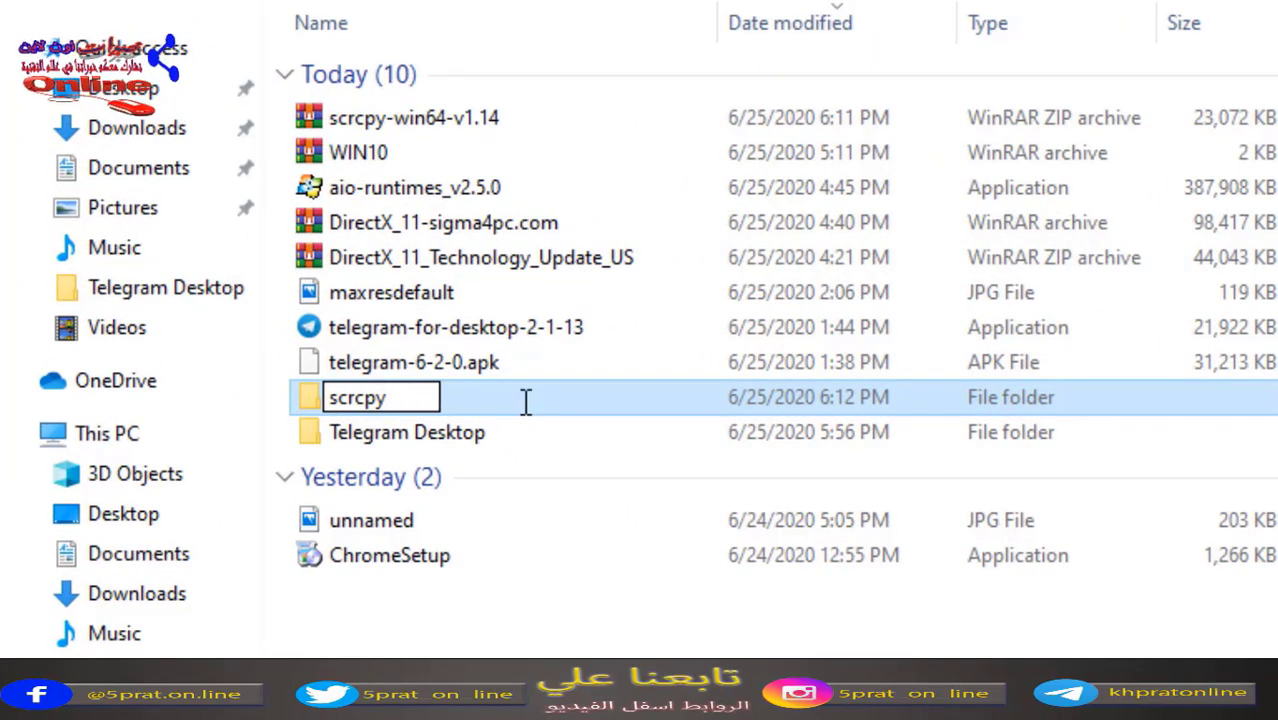
pyautogui.press('Return')
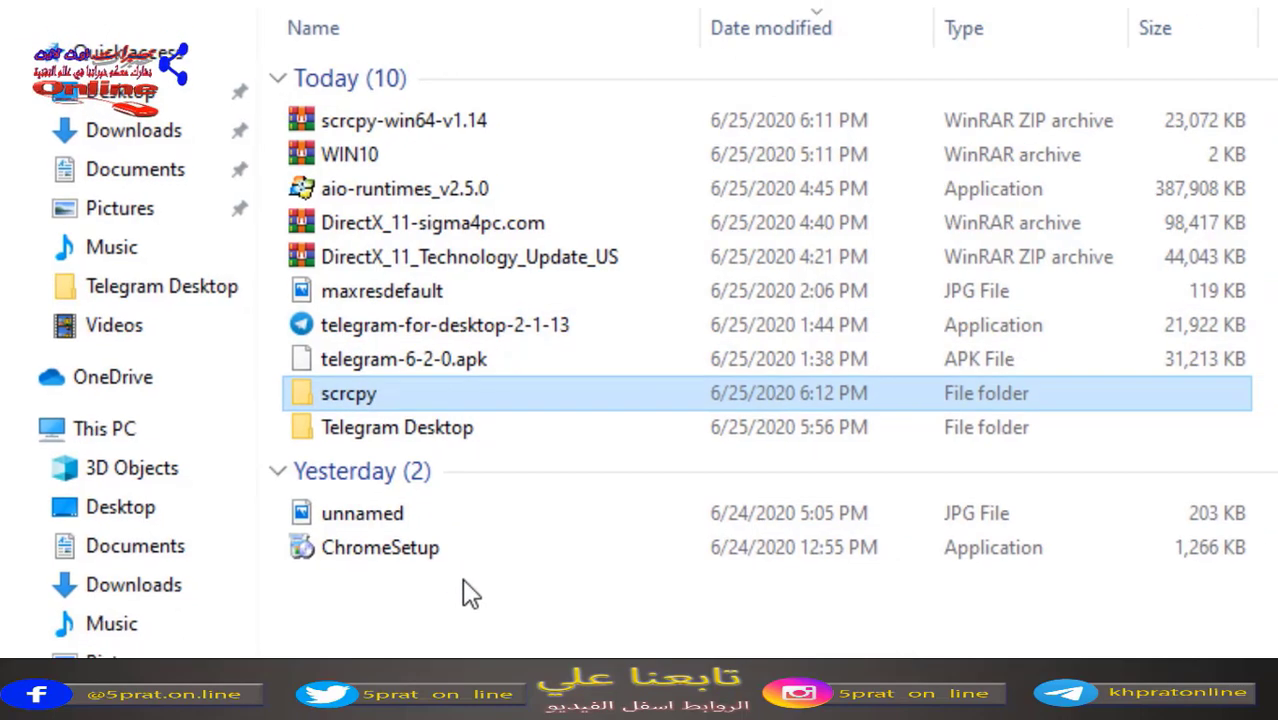
# Copy the scrcpy folder from Downloads into the root of Local Disk (C:).
pyautogui.rightClick(316, 398)
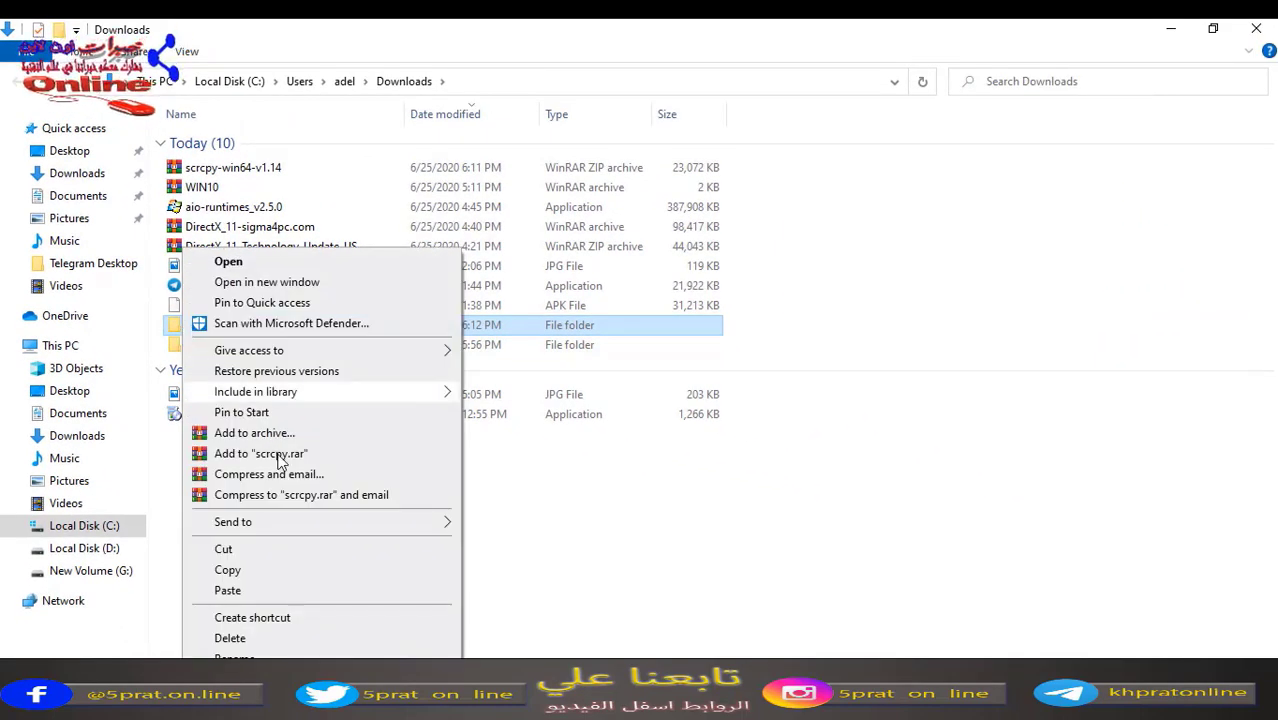
pyautogui.click(240, 572)
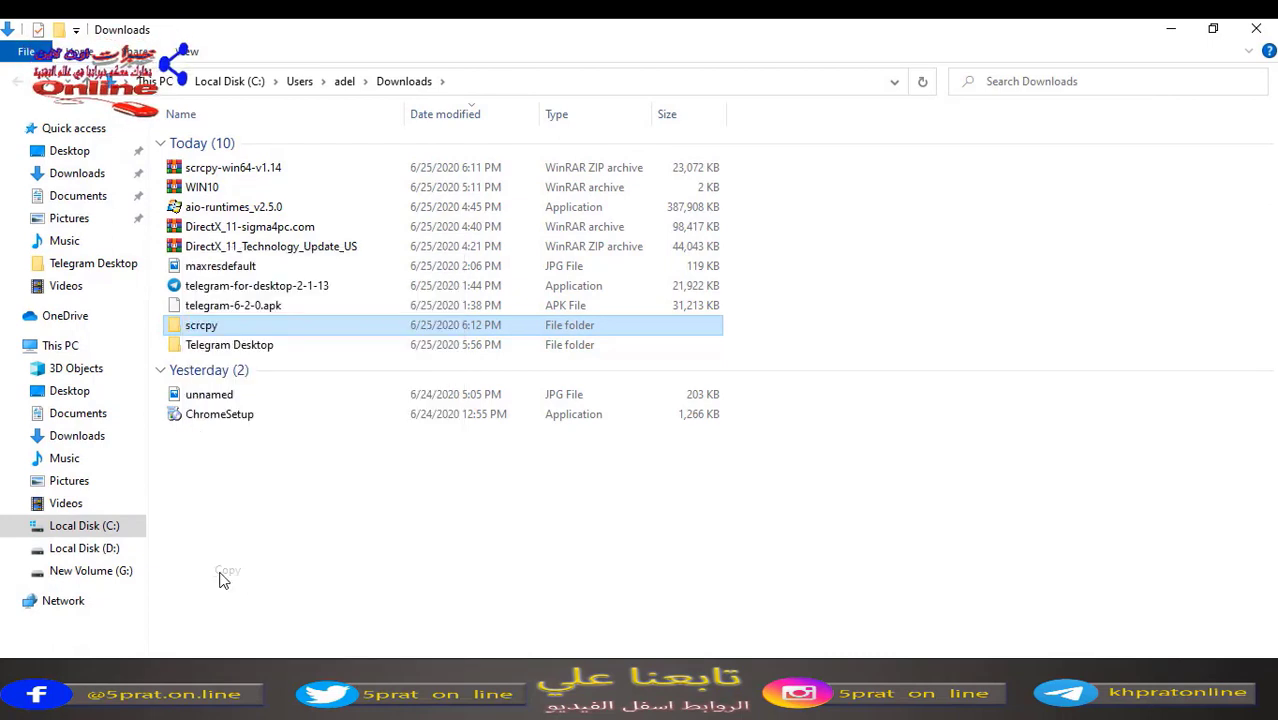
pyautogui.click(84, 528)
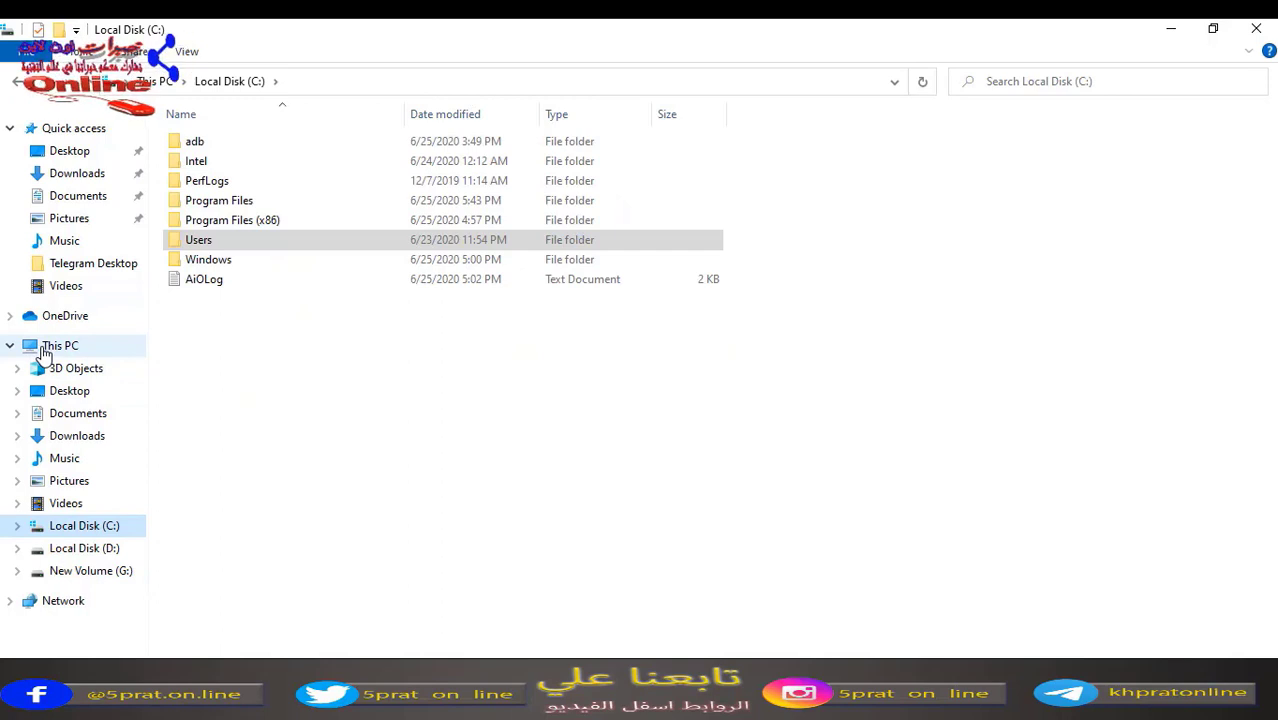
pyautogui.click(44, 350)
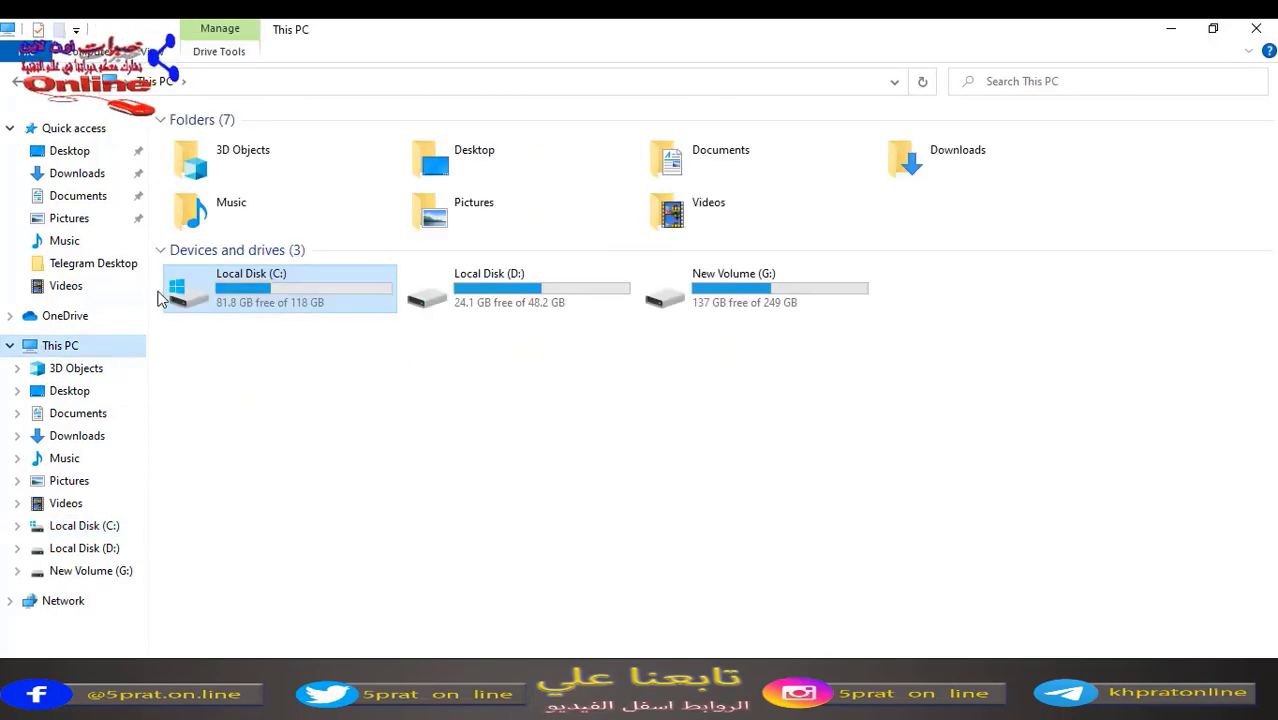
pyautogui.doubleClick(245, 296)
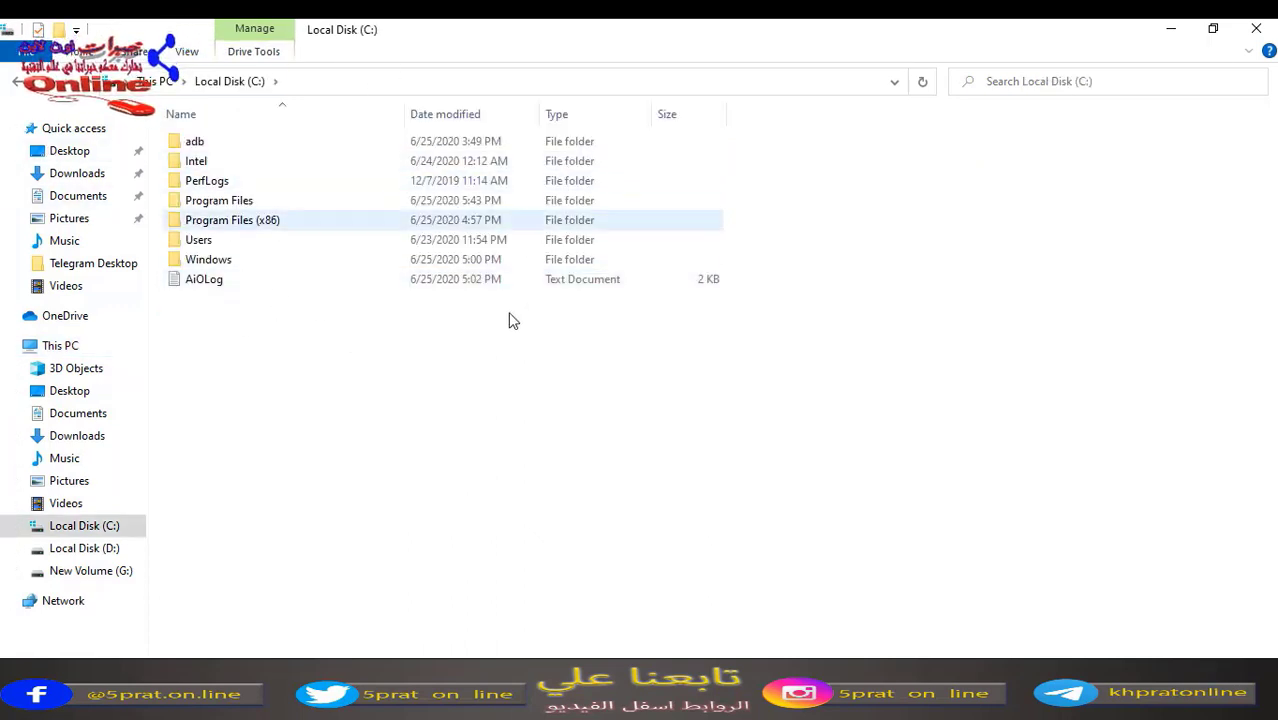
pyautogui.rightClick(261, 356)
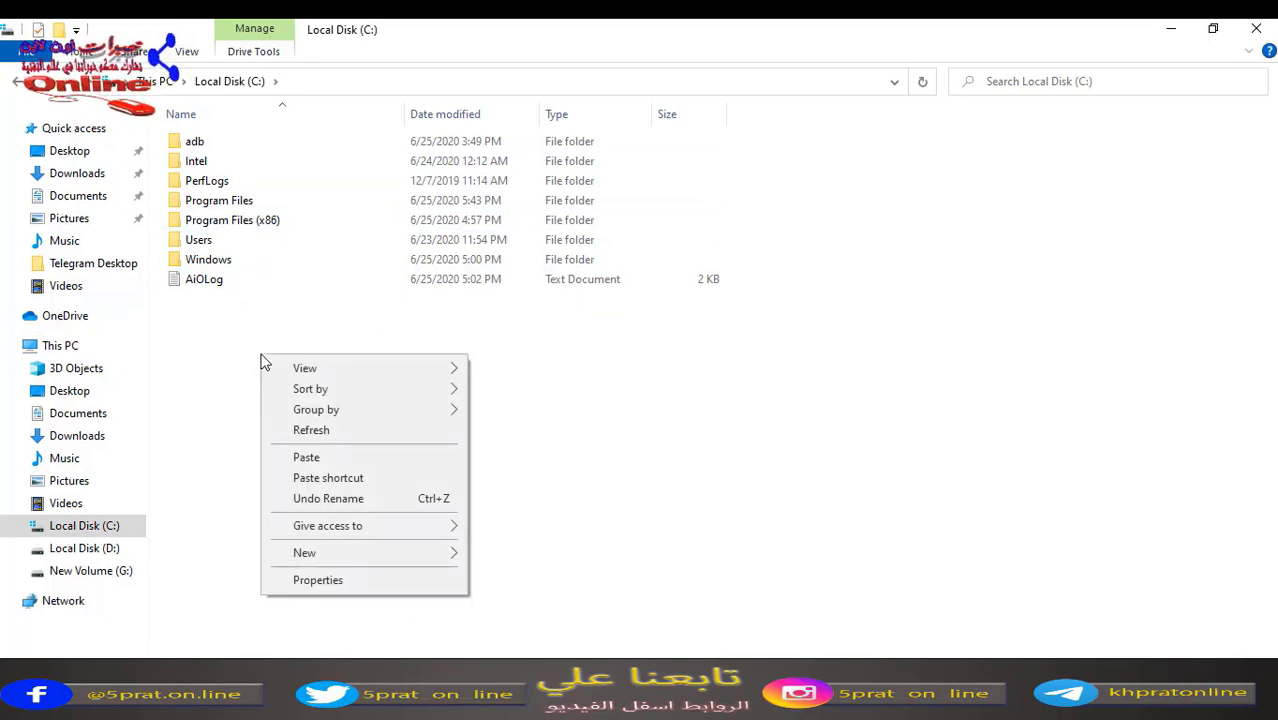
pyautogui.click(403, 462)
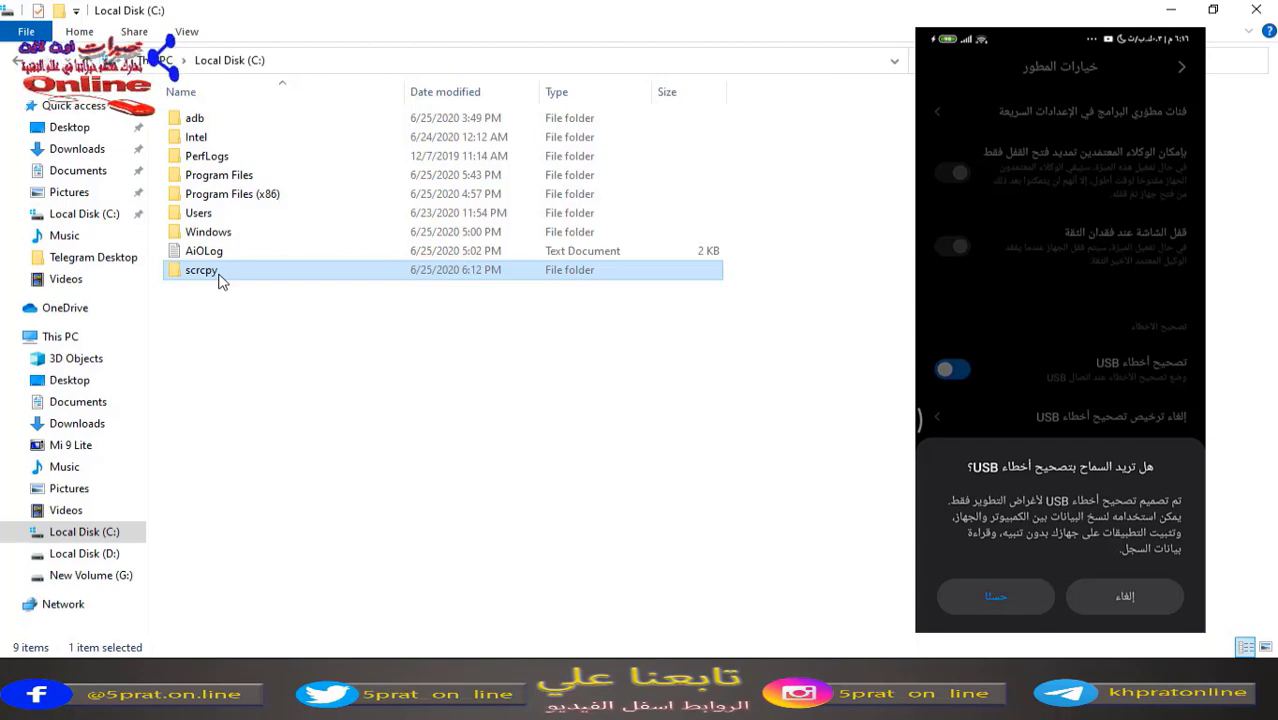
# Open the scrcpy folder on Local Disk (C:) and run the scrcpy application as administrator.
pyautogui.click(205, 272)
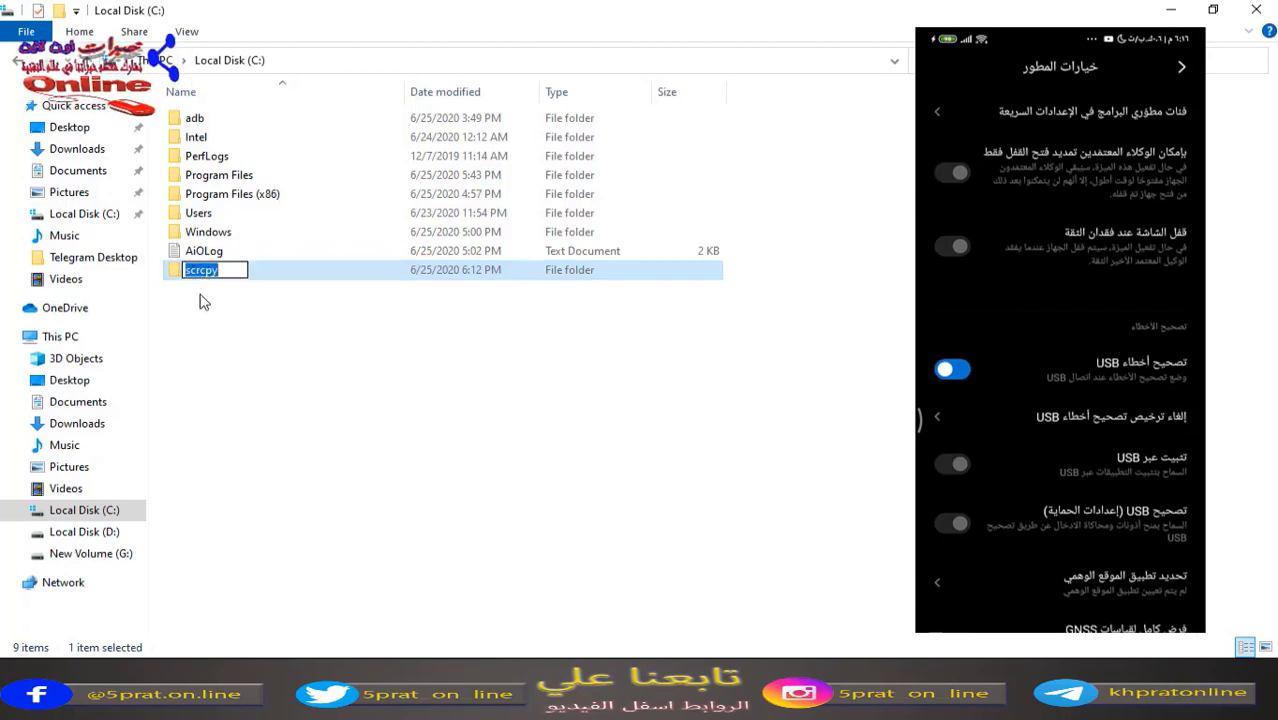
pyautogui.click(186, 290)
pyautogui.doubleClick(183, 276)
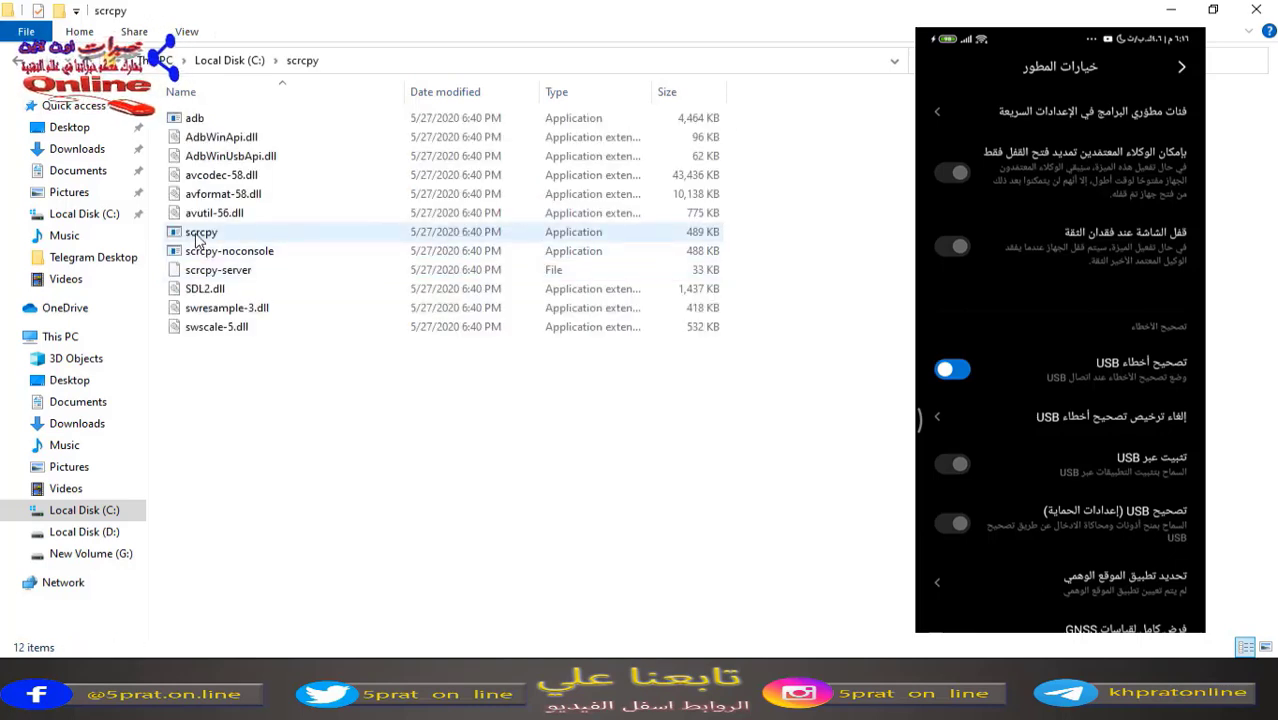
pyautogui.rightClick(198, 232)
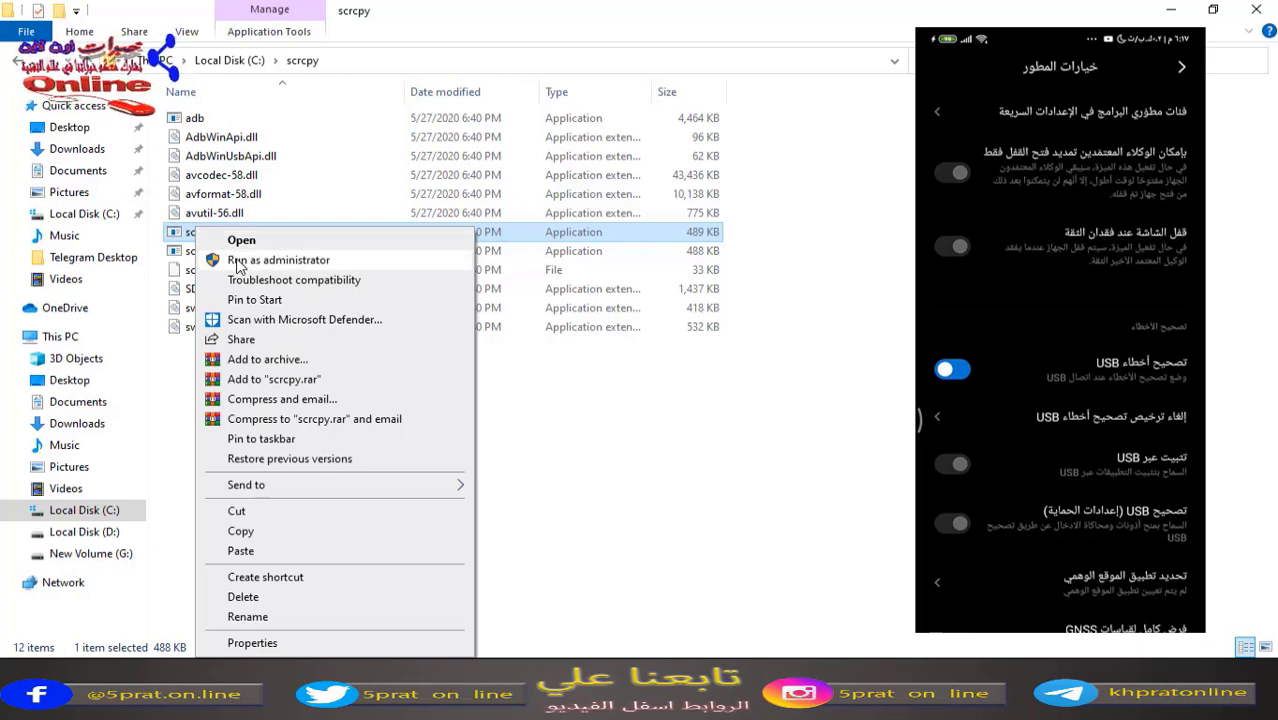
pyautogui.click(238, 262)
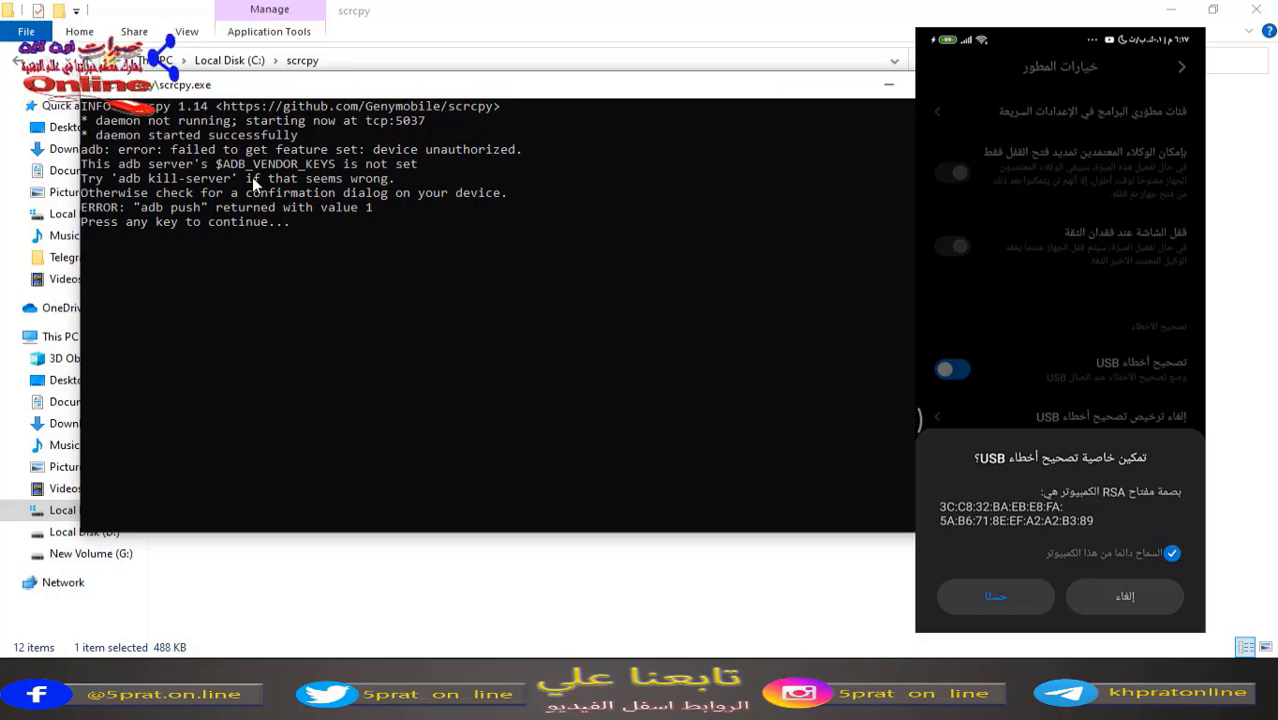
# Dismiss the scrcpy console and run the scrcpy application as administrator again.
pyautogui.press('Return')
pyautogui.rightClick(221, 231)
pyautogui.click(265, 260)
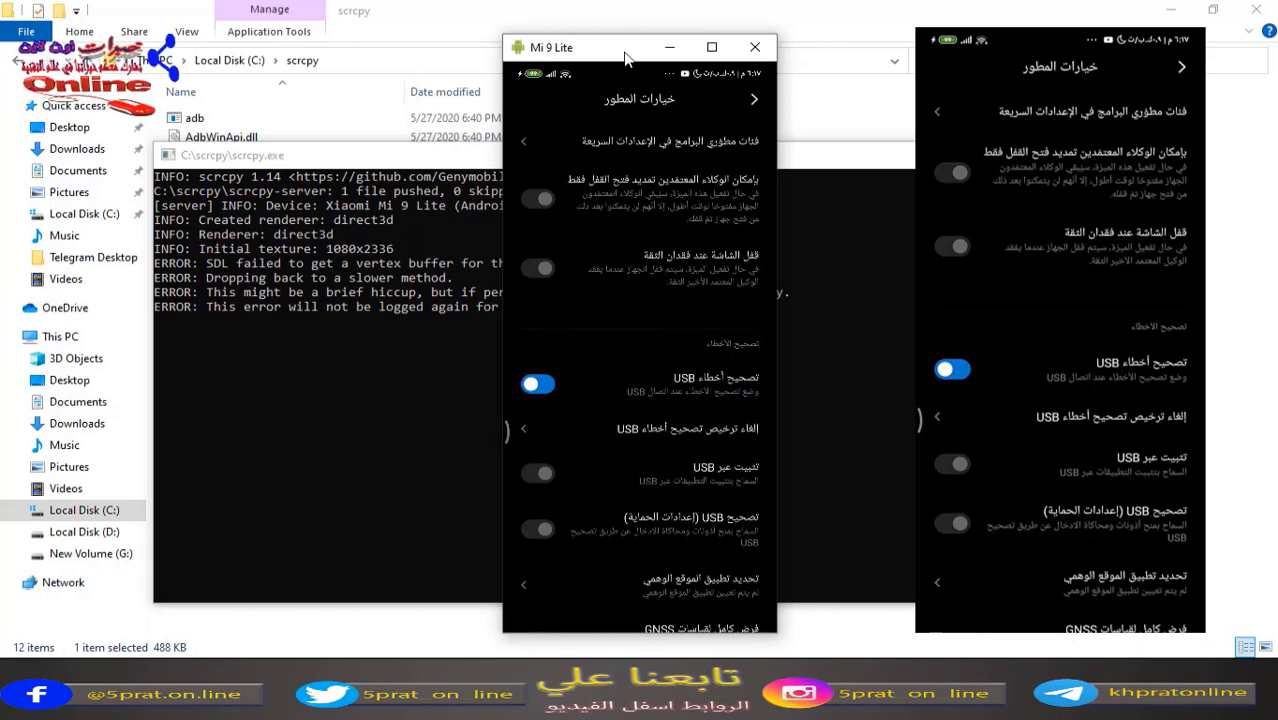
# Move the Mi 9 Lite mirror window clear of the phone recording and test scrolling the developer options list in it.
pyautogui.moveTo(626, 60); pyautogui.dragTo(818, 67)
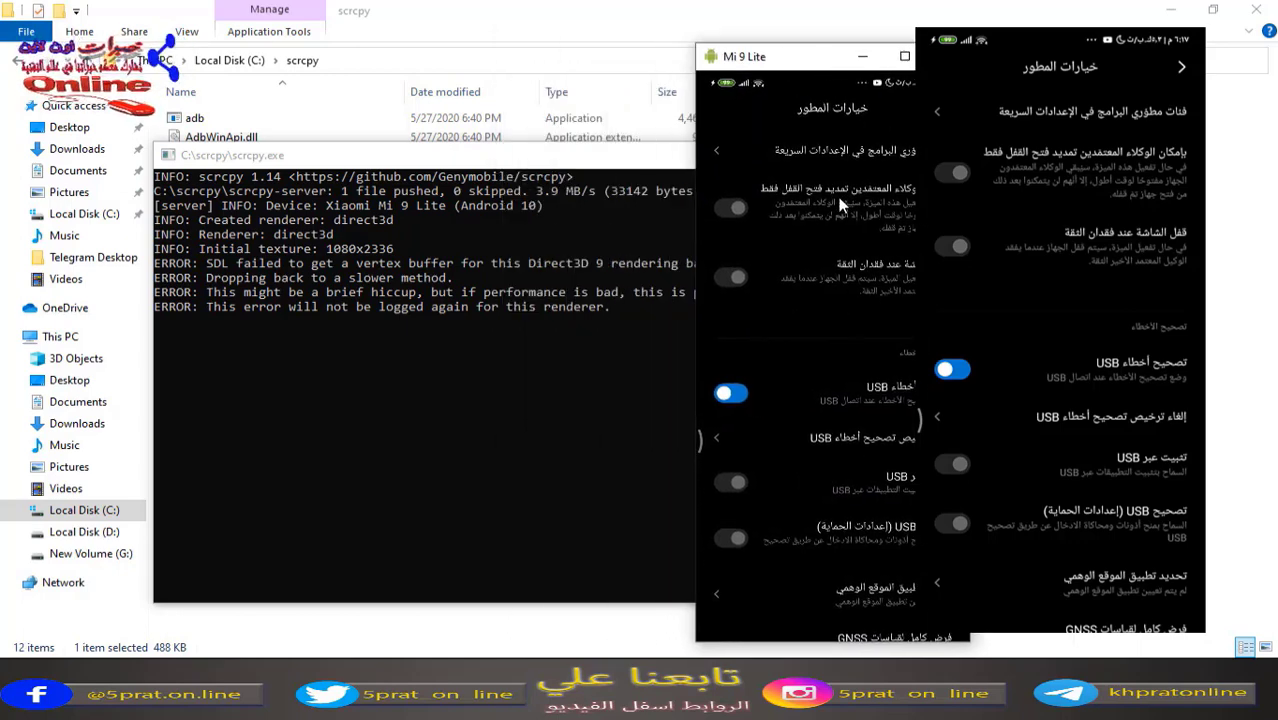
pyautogui.moveTo(800, 72); pyautogui.dragTo(385, 68)
pyautogui.scroll(-5, 417, 104)
pyautogui.scroll(6, 417, 104)
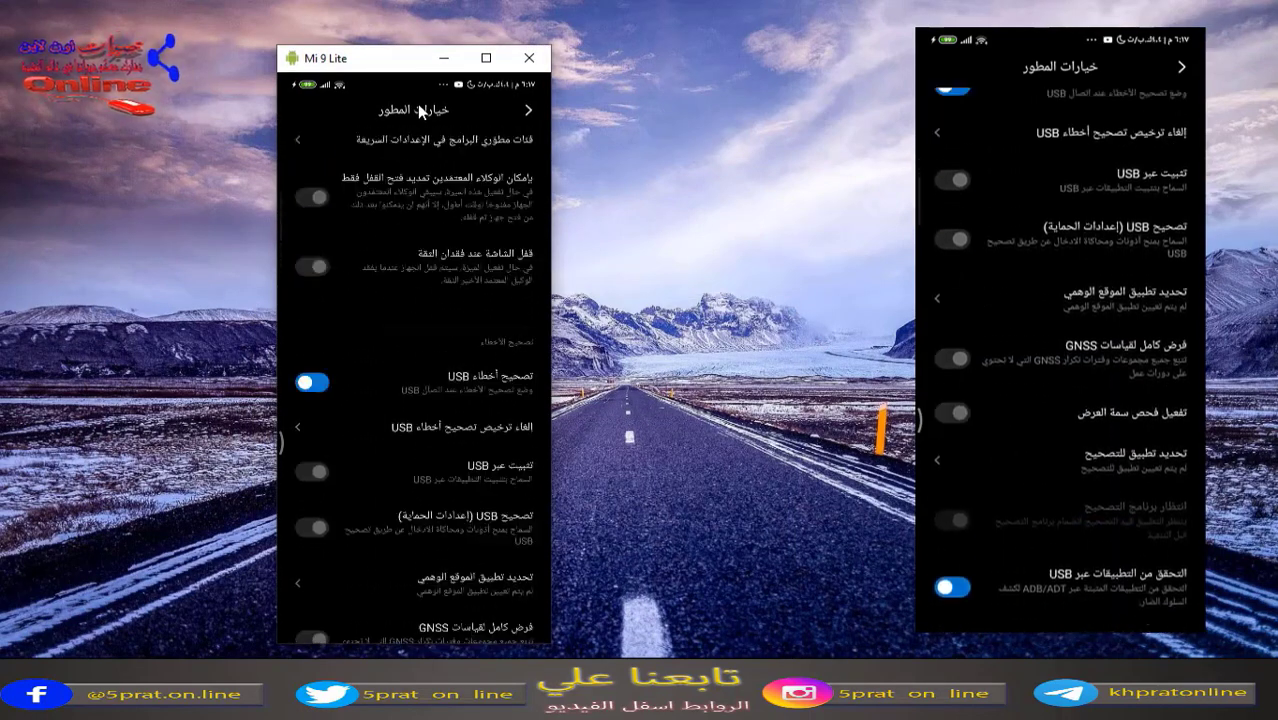
pyautogui.middleClick(417, 104)
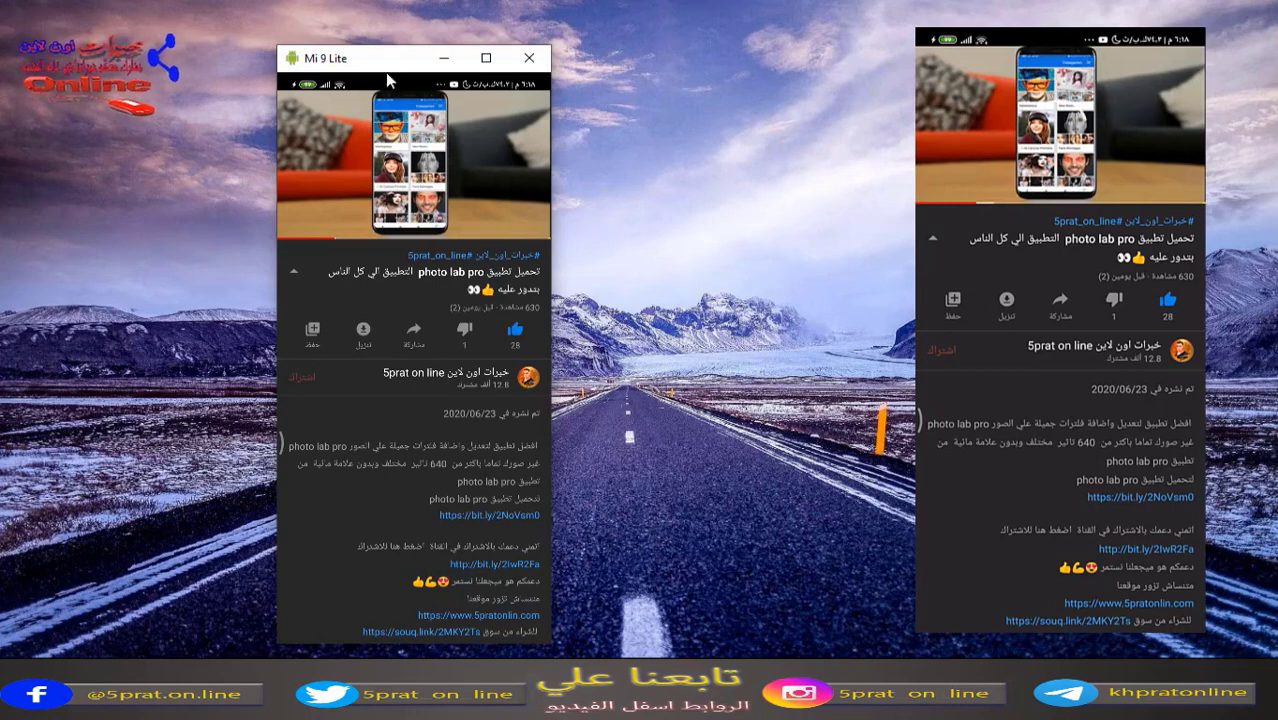
# Pause the YouTube video playing on the phone from within the Mi 9 Lite mirror window.
pyautogui.click(393, 131)
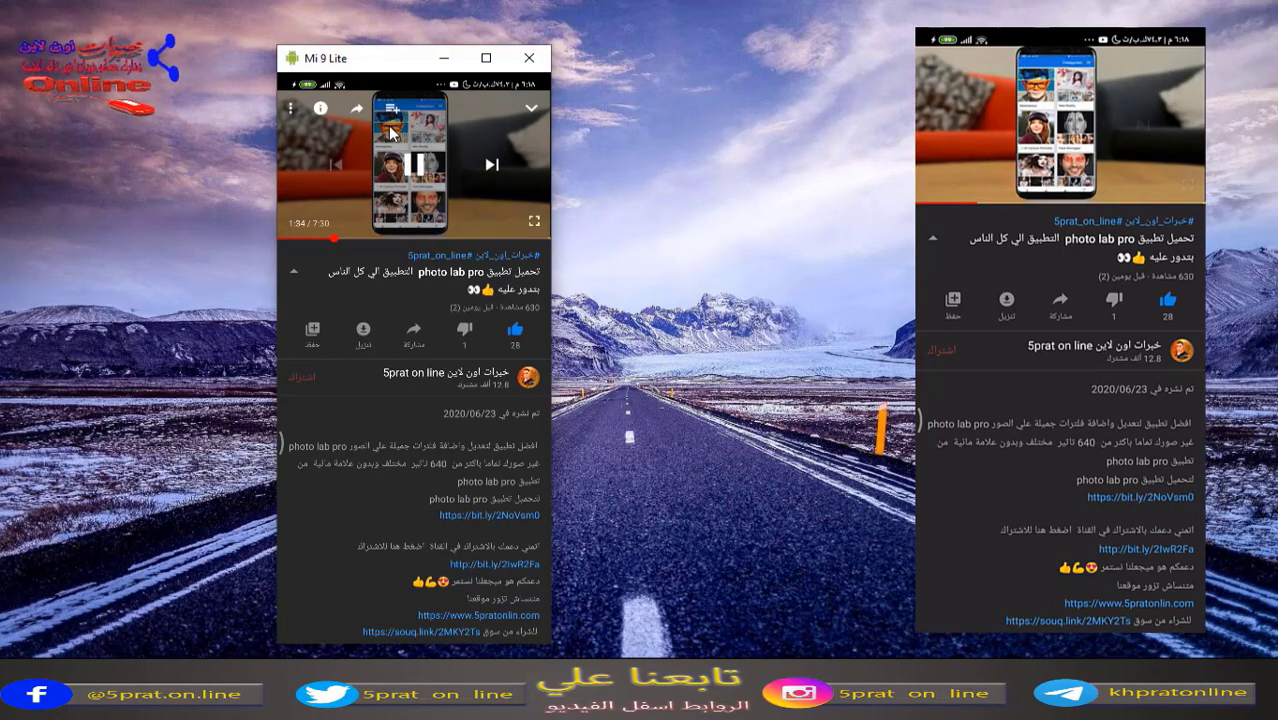
pyautogui.click(414, 164)
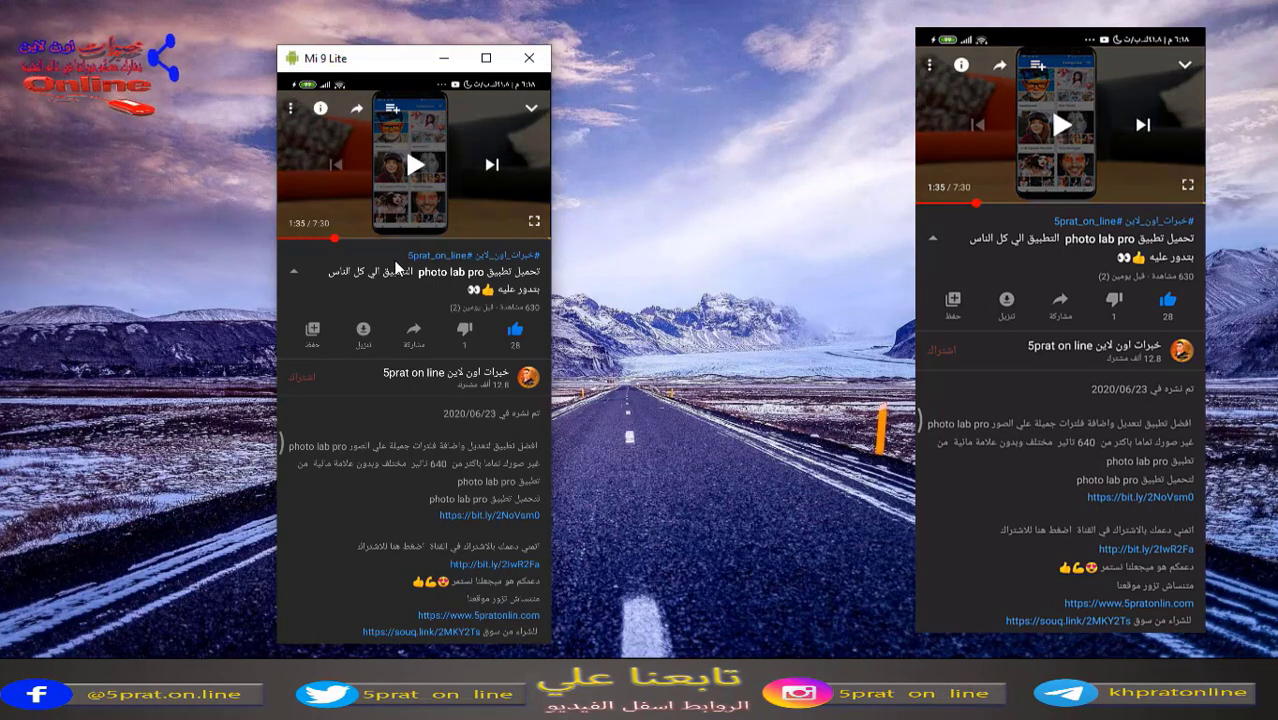
# Bring the scrcpy.exe console to the front and move it partly off the Mi 9 Lite mirror window to view its log.
pyautogui.moveTo(428, 675)
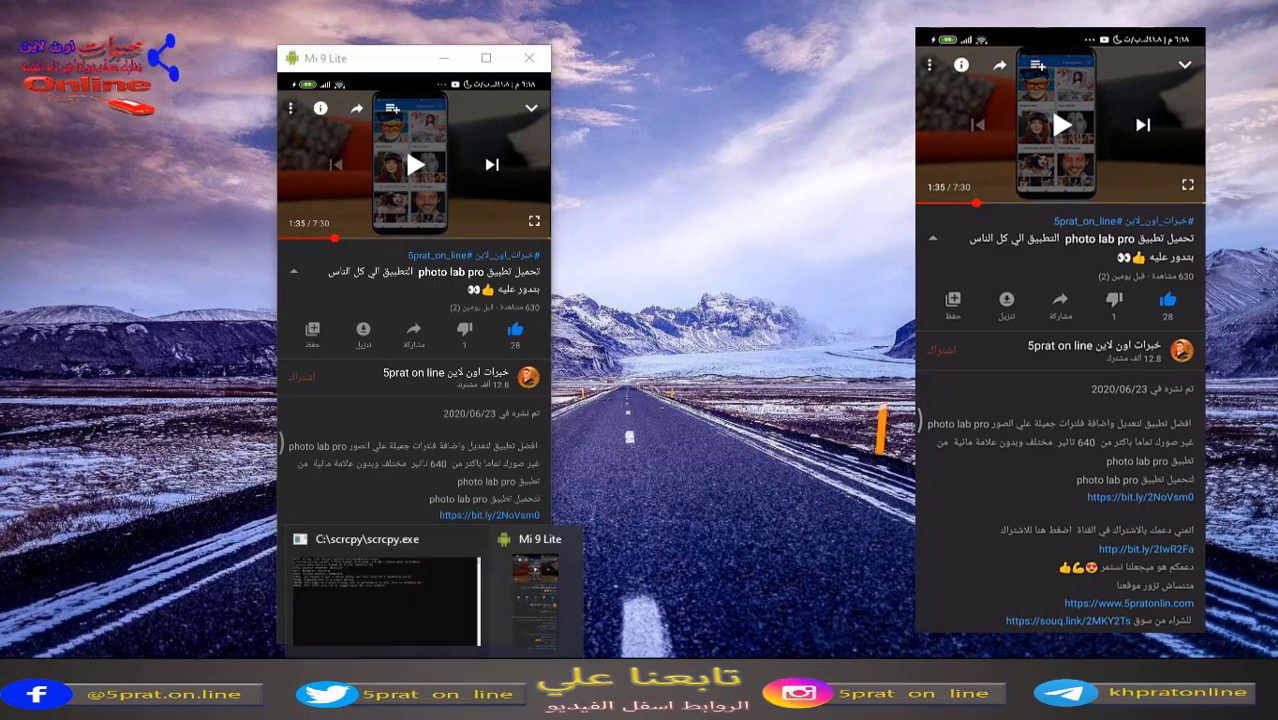
pyautogui.click(431, 618)
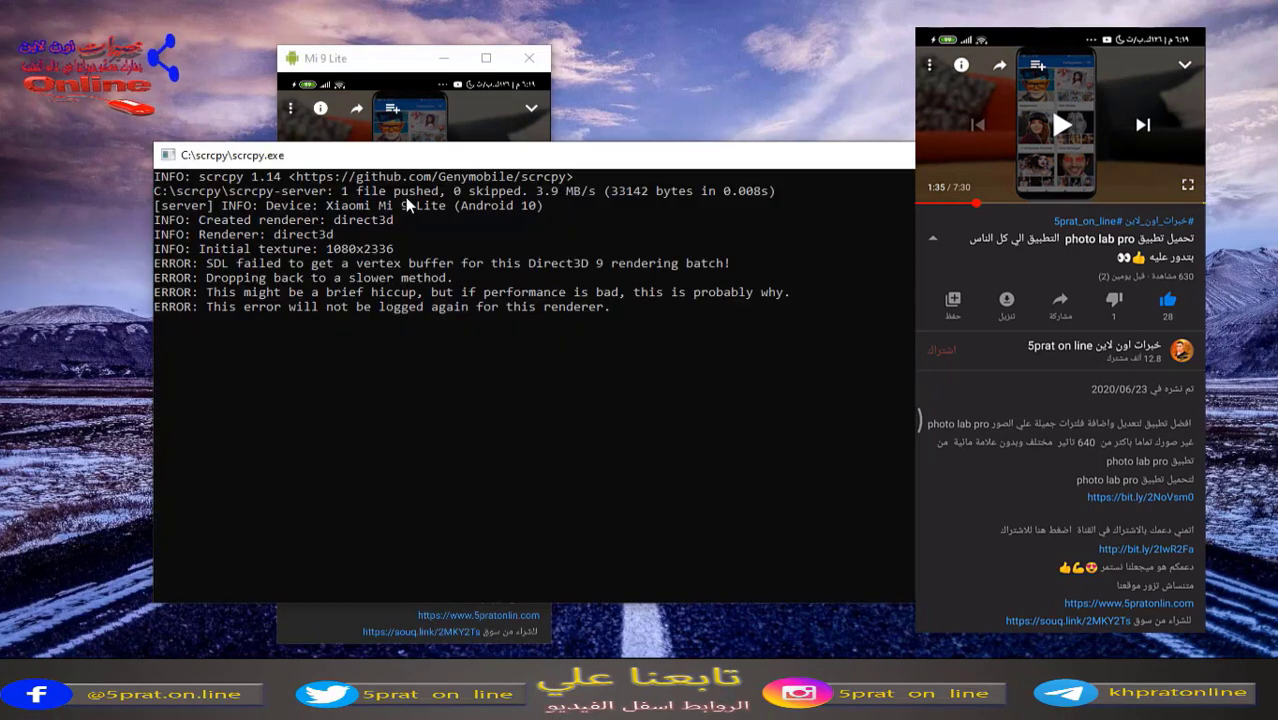
pyautogui.moveTo(428, 160); pyautogui.dragTo(709, 172)
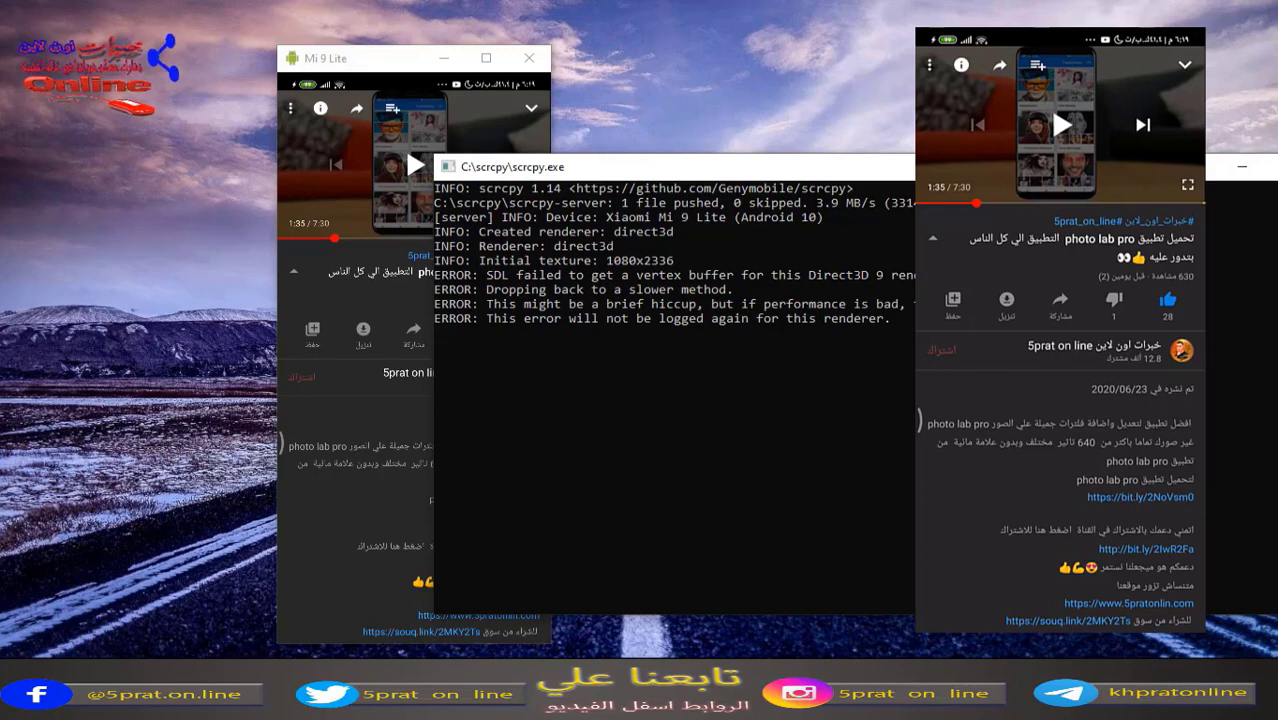
# Switch to the browser showing the All in One Runtimes download page on ComputerBase.
pyautogui.moveTo(300, 700)
pyautogui.moveTo(375, 617)
pyautogui.hotkey('alt', 'Tab')
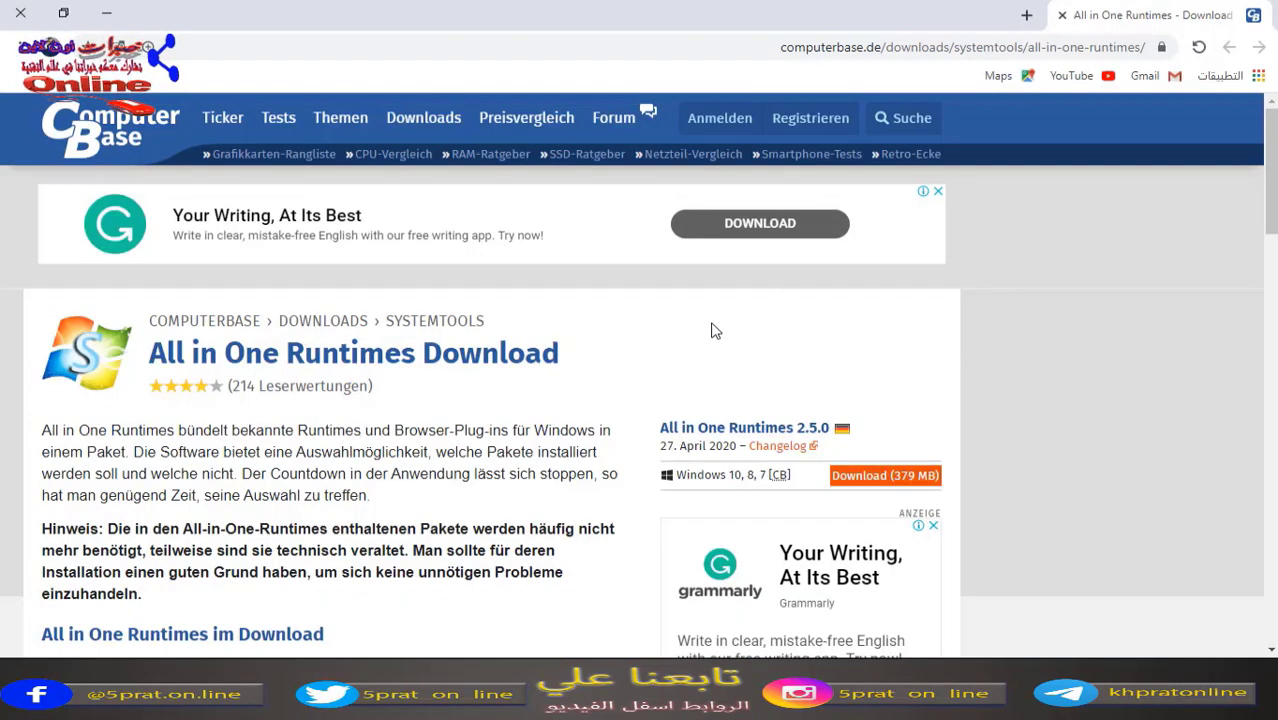